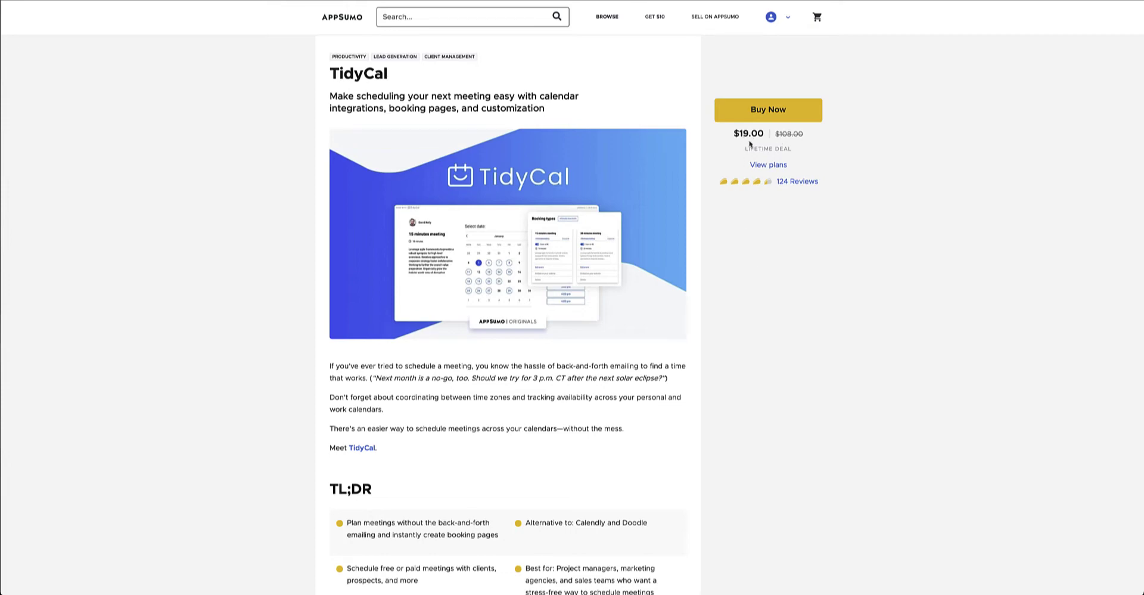
View the TidyCal plans and read the deal terms on lifetime access and future Lifetime Plan updates
{"action": "left_click", "coordinate": [768, 164]}
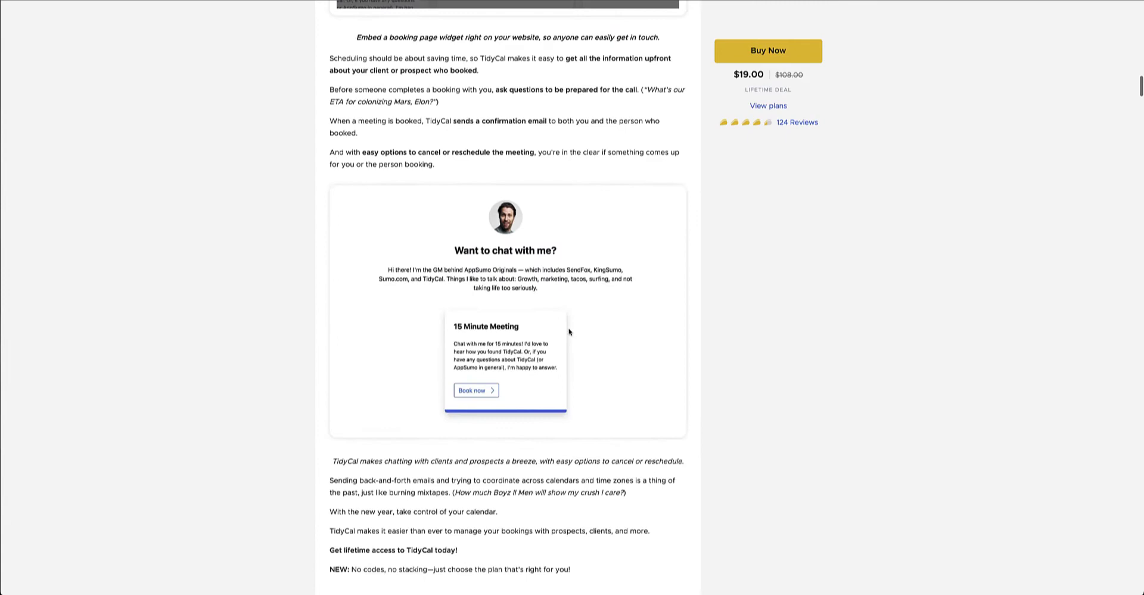
{"action": "scroll", "coordinate": [568, 331], "scroll_direction": "down", "scroll_amount": 3}
{"action": "scroll", "coordinate": [569, 332], "scroll_direction": "up", "scroll_amount": 2}
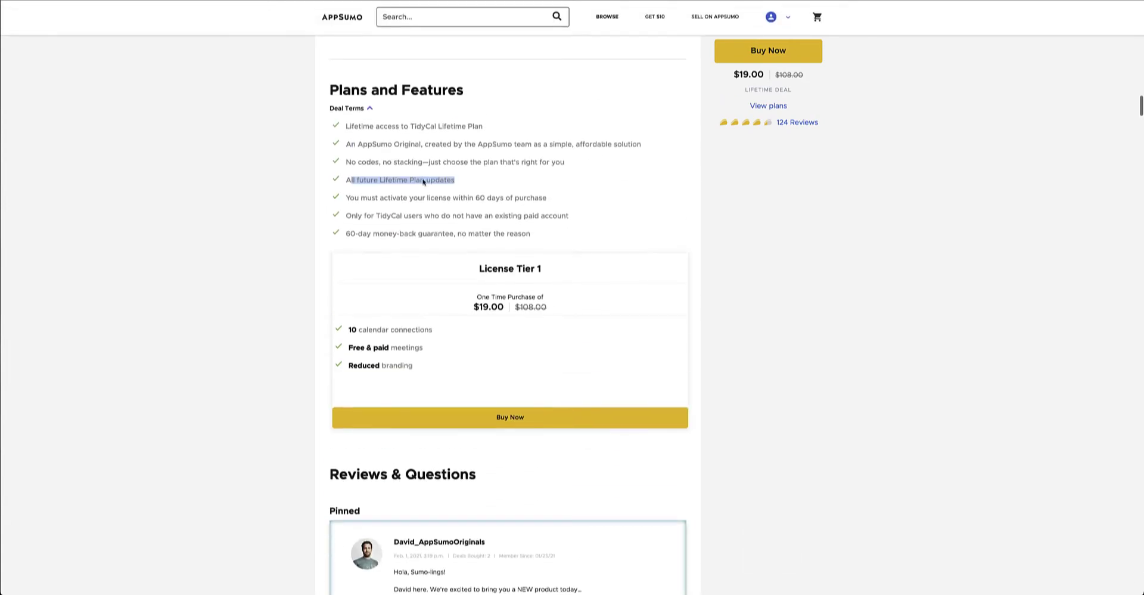
{"action": "left_click", "coordinate": [470, 127]}
{"action": "left_click_drag", "start_coordinate": [482, 125], "coordinate": [352, 127]}
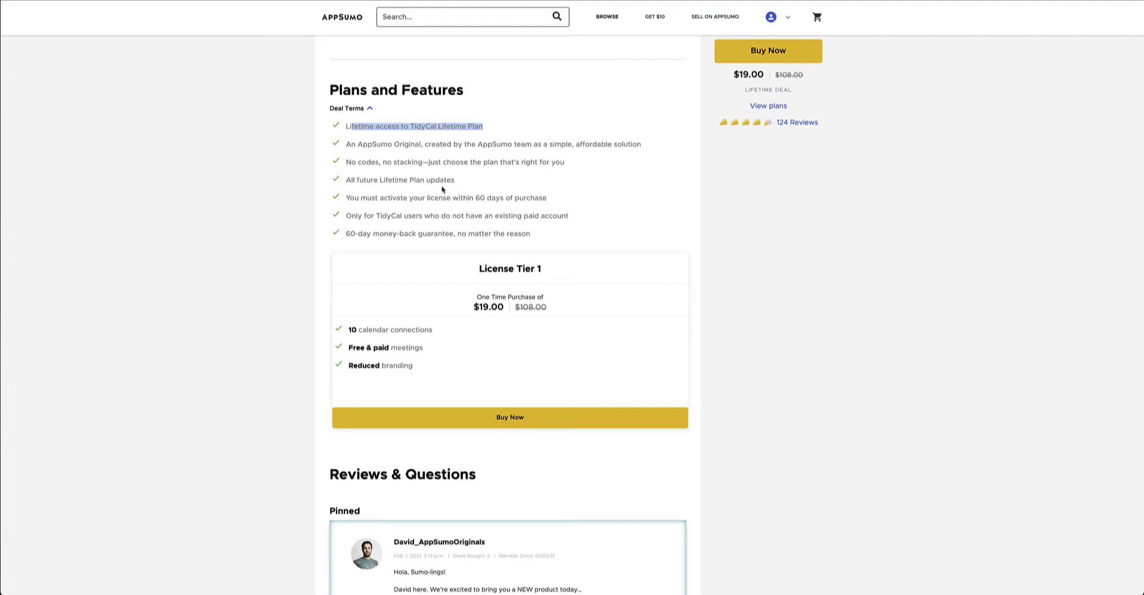
{"action": "left_click_drag", "start_coordinate": [457, 180], "coordinate": [347, 180]}
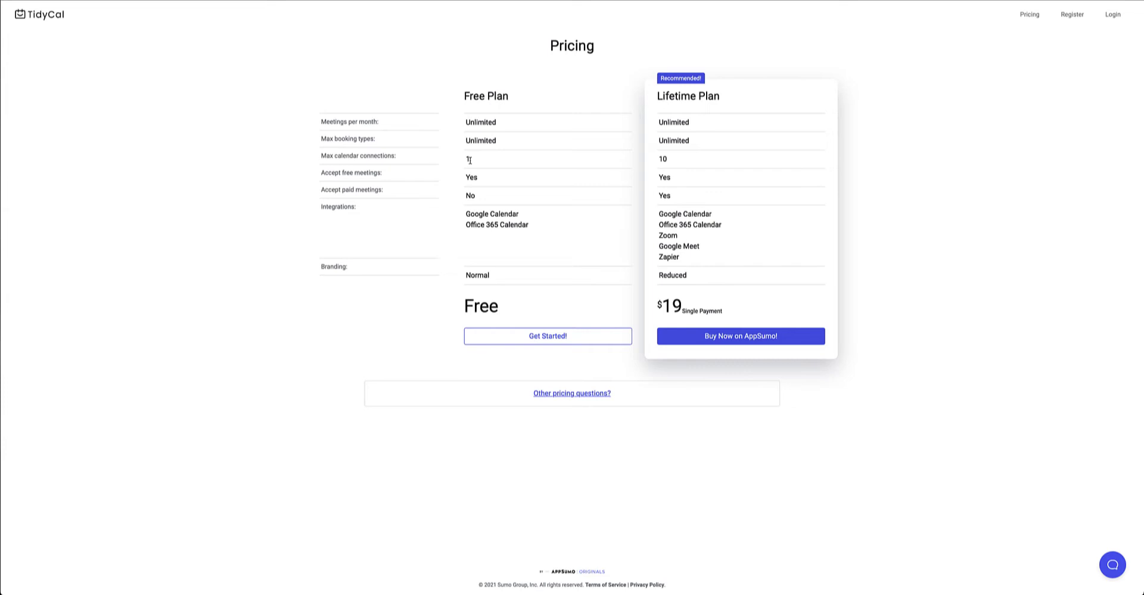
Compare calendar connections and paid meeting support between TidyCal's Free Plan and Lifetime Plan on the pricing page
{"action": "left_click_drag", "start_coordinate": [477, 202], "coordinate": [466, 199]}
{"action": "left_click", "coordinate": [666, 168]}
{"action": "left_click_drag", "start_coordinate": [673, 196], "coordinate": [662, 201]}
Log in to the TidyCal account with the prefilled e-mail and password
{"action": "left_click", "coordinate": [1115, 15]}
{"action": "left_click", "coordinate": [536, 128]}
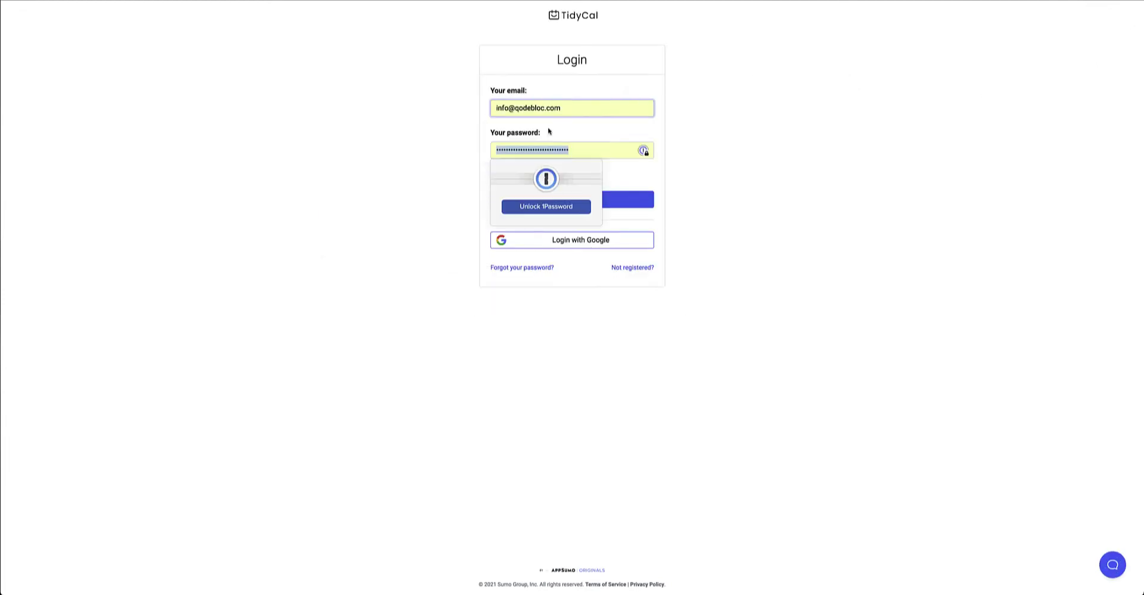
{"action": "left_click", "coordinate": [620, 206]}
{"action": "left_click", "coordinate": [477, 105]}
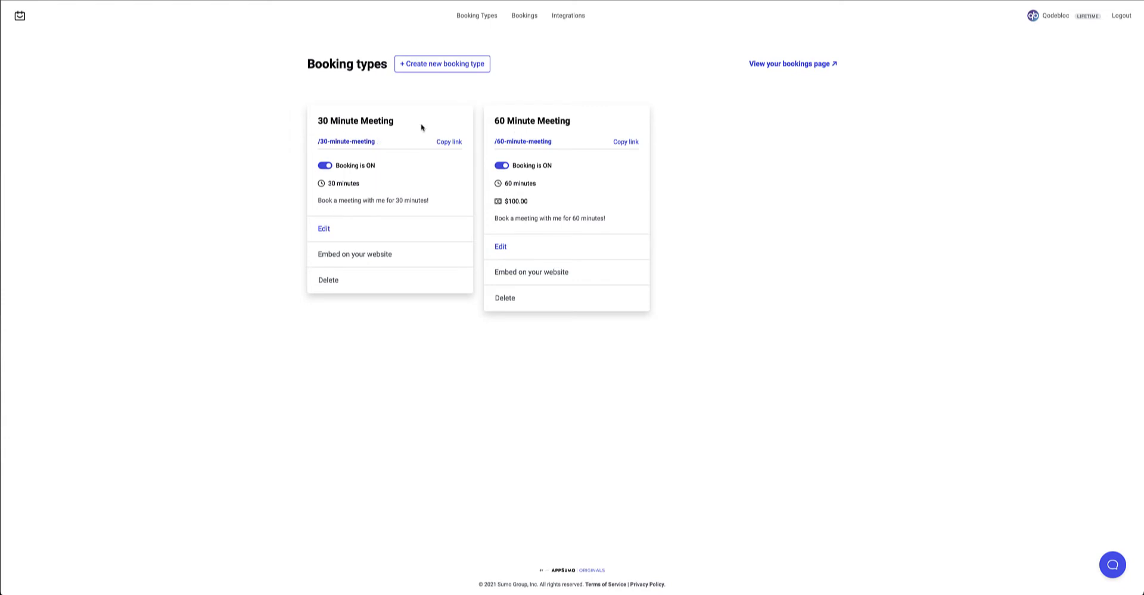
Turn booking for the 30 Minute Meeting off and back on
{"action": "left_click", "coordinate": [324, 169]}
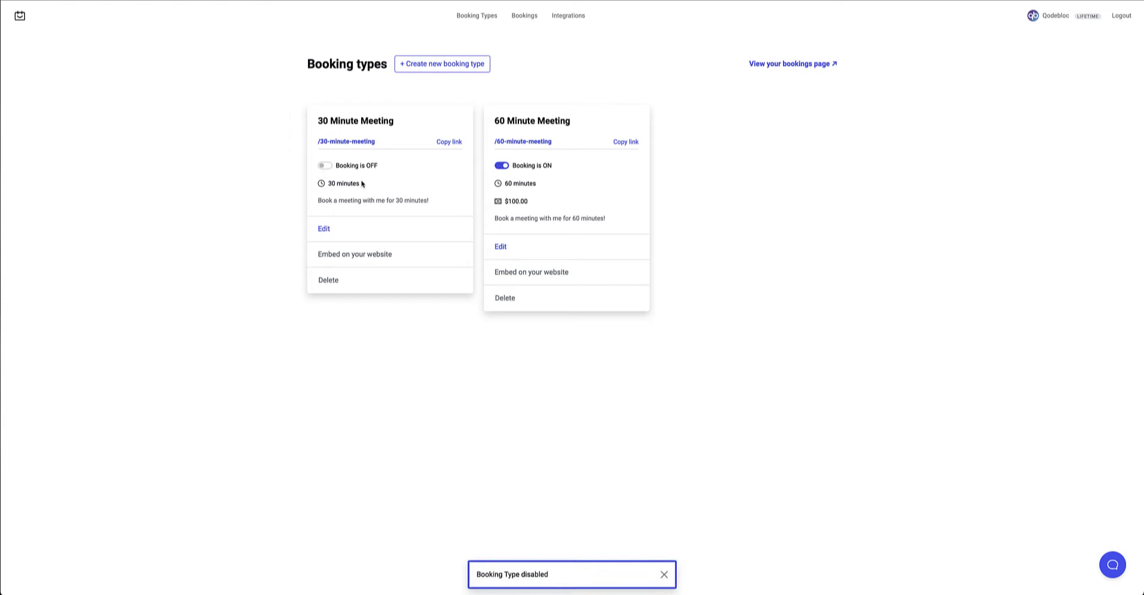
{"action": "left_click", "coordinate": [327, 167]}
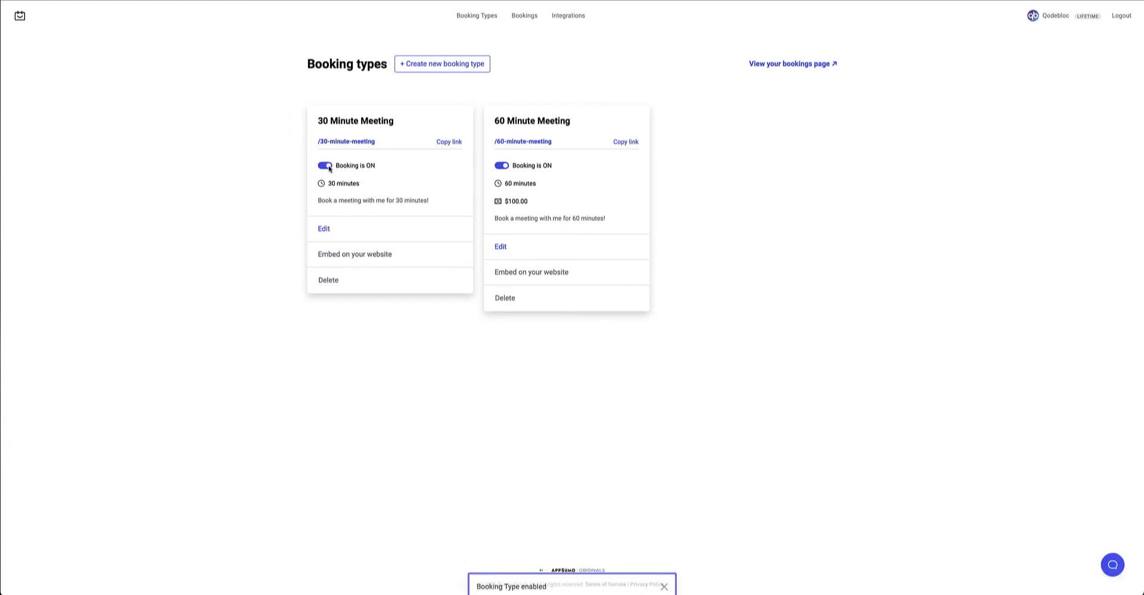
Open the 30 Minute Meeting booking type for editing and review its description, duration, padding and availability settings
{"action": "left_click", "coordinate": [324, 230]}
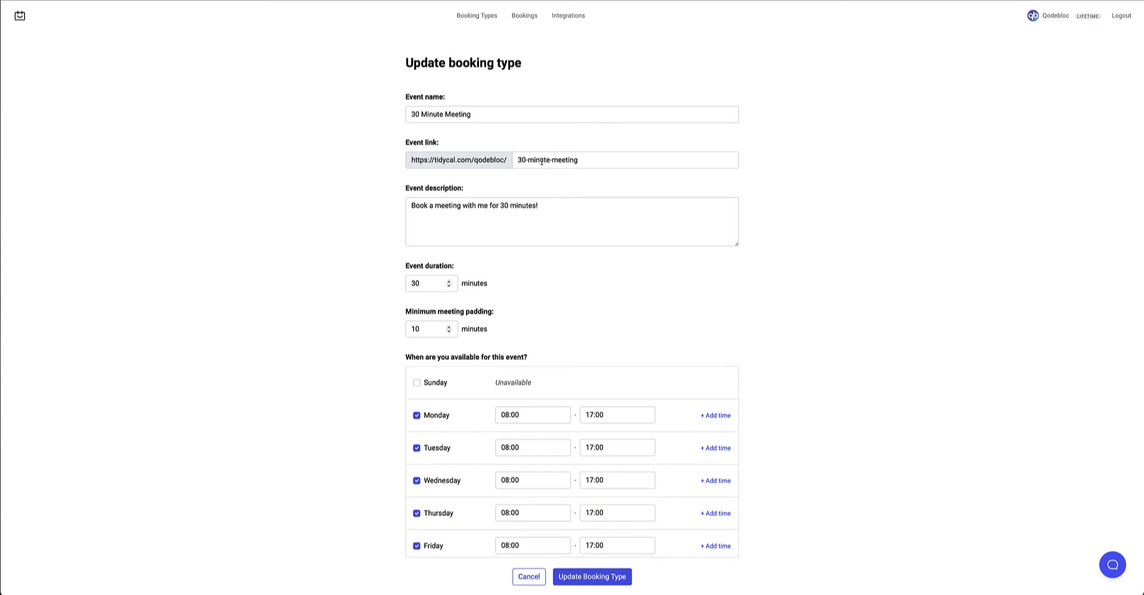
{"action": "triple_click", "coordinate": [487, 215]}
{"action": "scroll", "coordinate": [493, 215], "scroll_direction": "down", "scroll_amount": 2}
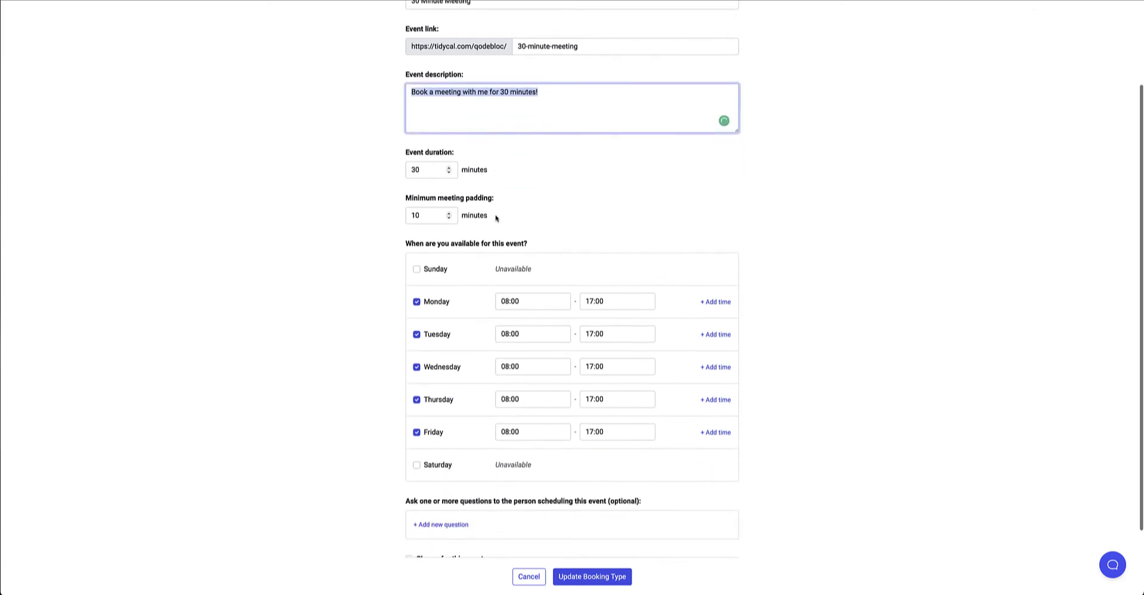
{"action": "scroll", "coordinate": [433, 218], "scroll_direction": "down", "scroll_amount": 2}
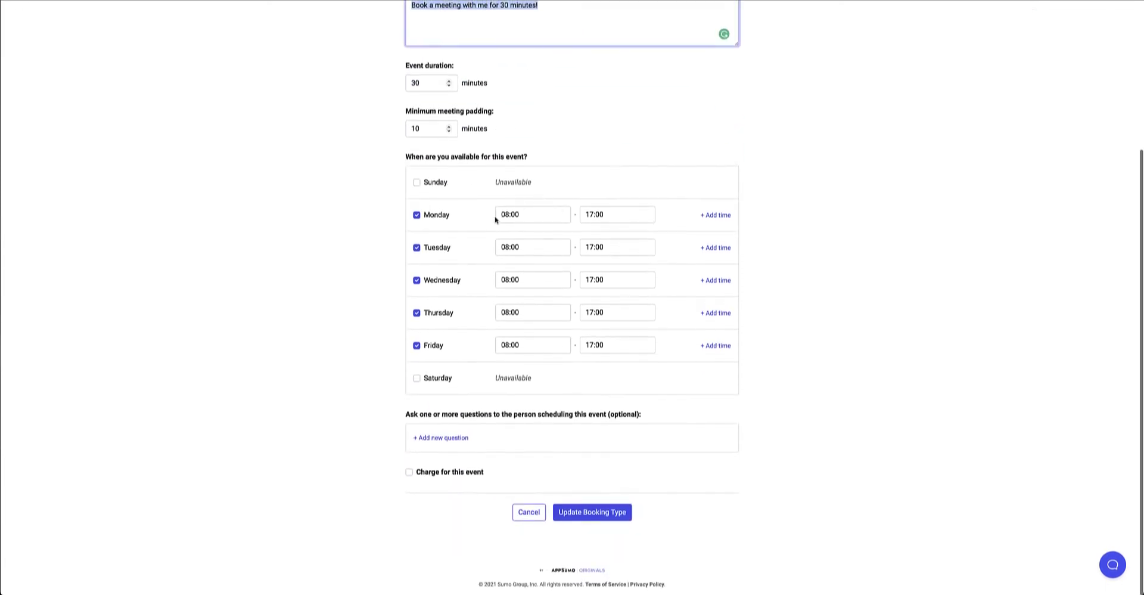
Add a second Monday availability slot and delete it again
{"action": "left_click", "coordinate": [536, 216]}
{"action": "left_click", "coordinate": [609, 216]}
{"action": "left_click", "coordinate": [714, 214]}
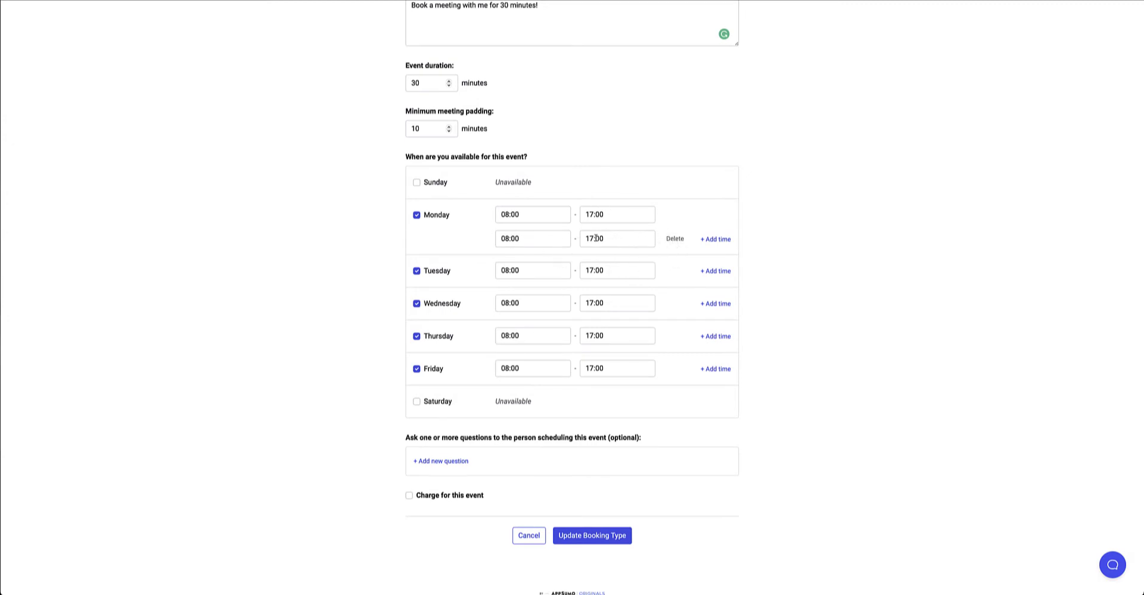
{"action": "left_click", "coordinate": [672, 239]}
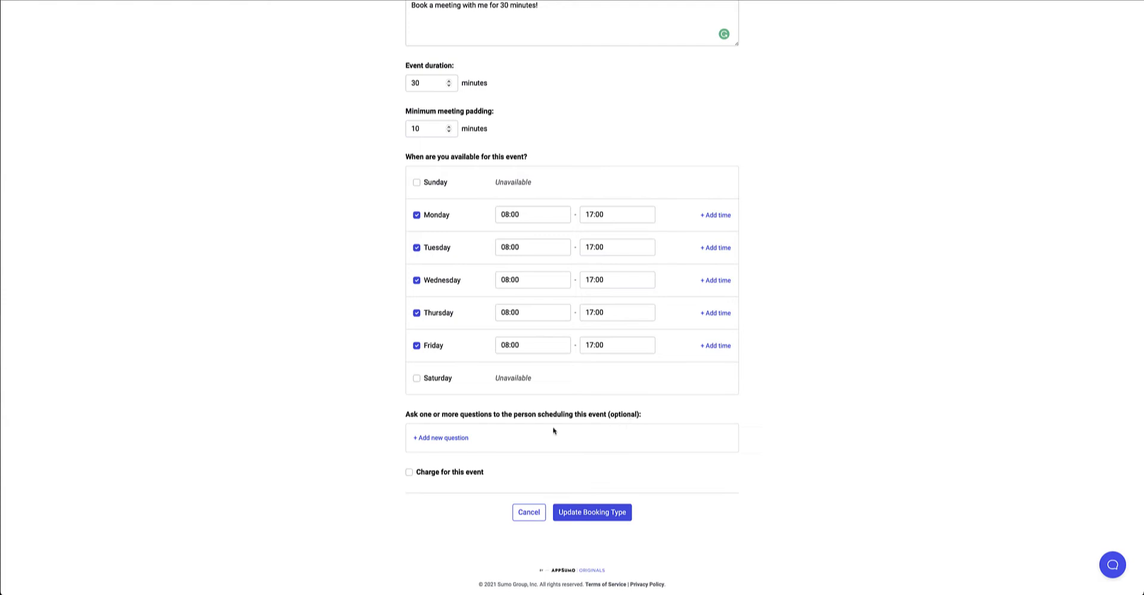
Enable charging for the 30-minute event and check which payment providers can be selected
{"action": "left_click", "coordinate": [430, 472]}
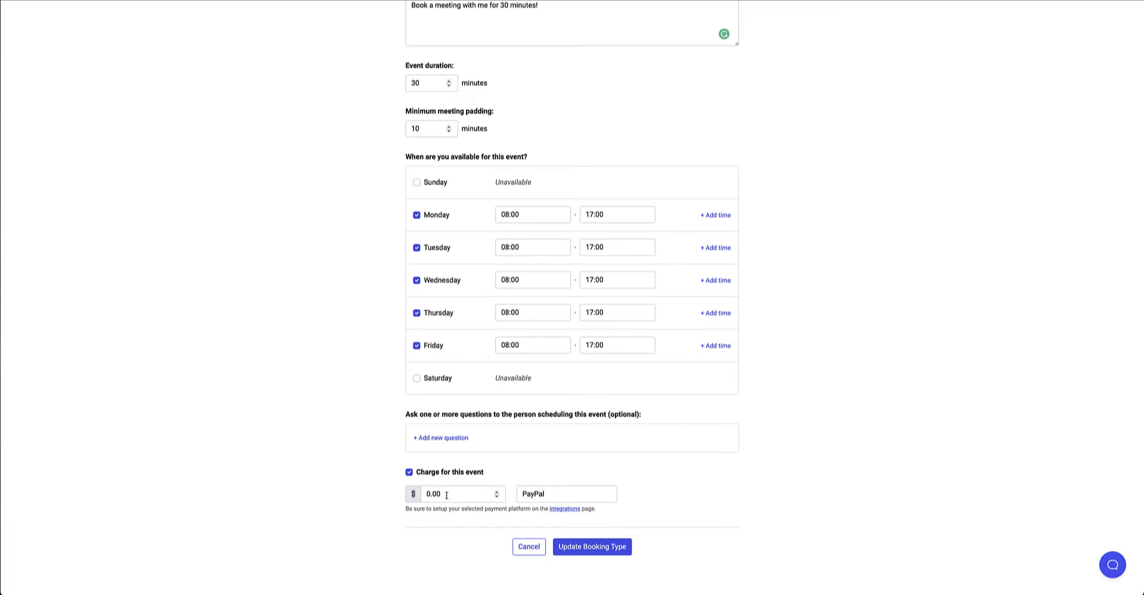
{"action": "double_click", "coordinate": [446, 494]}
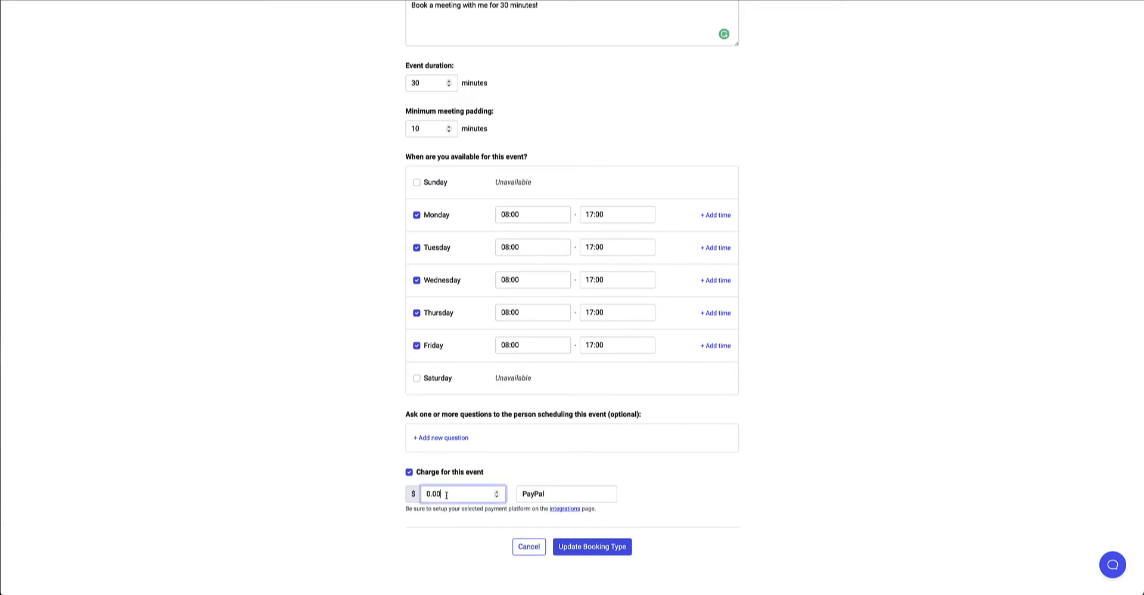
{"action": "left_click", "coordinate": [557, 495]}
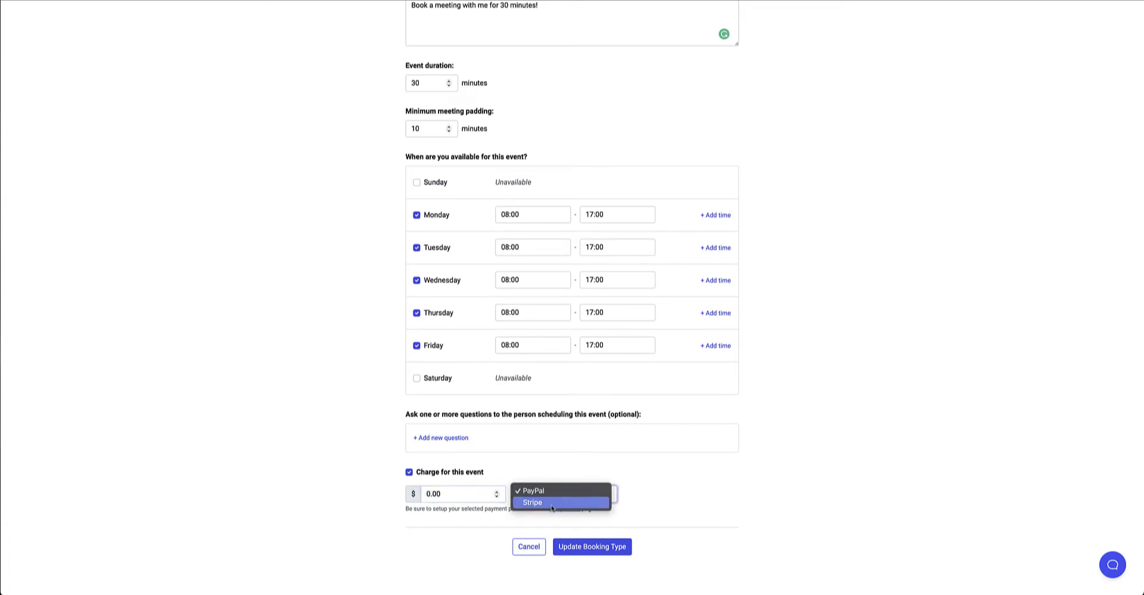
{"action": "left_click", "coordinate": [664, 489]}
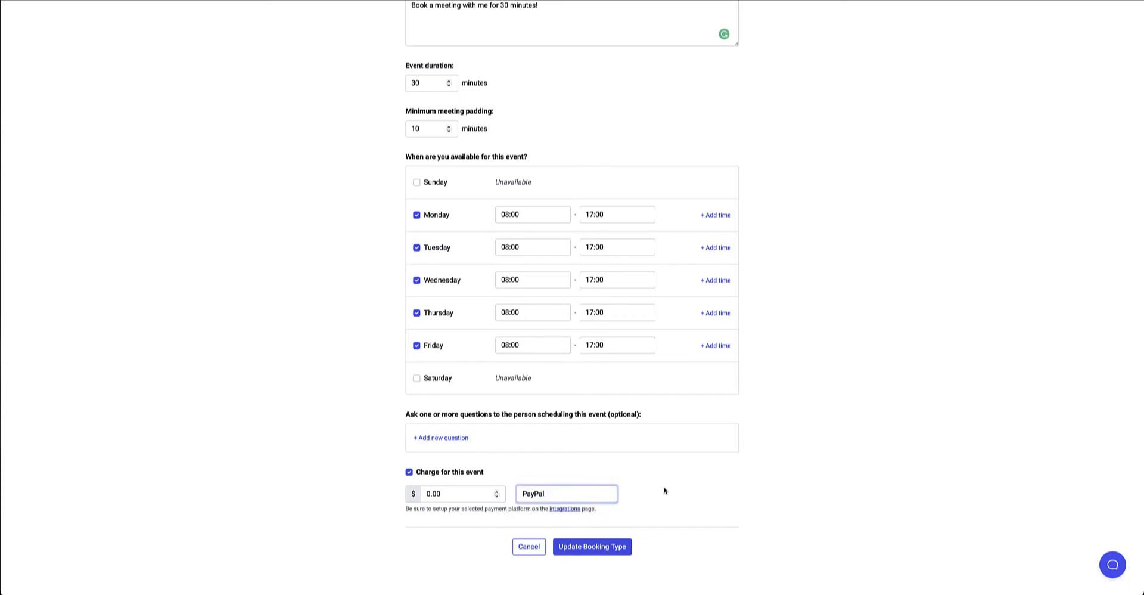
Open the integrations page and preview the Static link and Google Meet conference sources, ending back on Zoom
{"action": "left_click", "coordinate": [564, 510]}
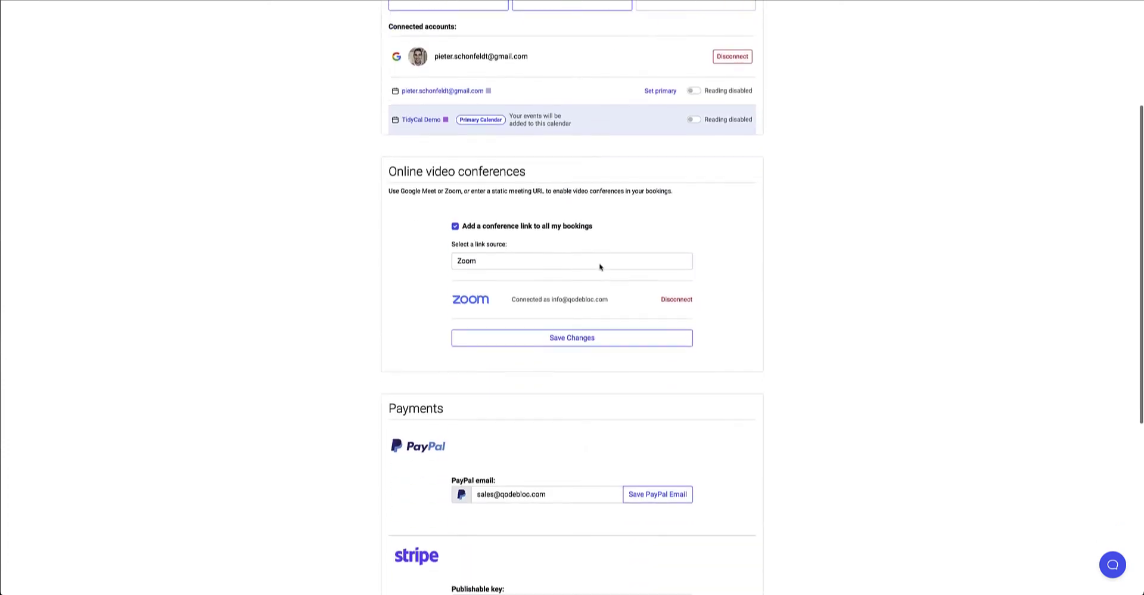
{"action": "scroll", "coordinate": [600, 266], "scroll_direction": "down", "scroll_amount": 2}
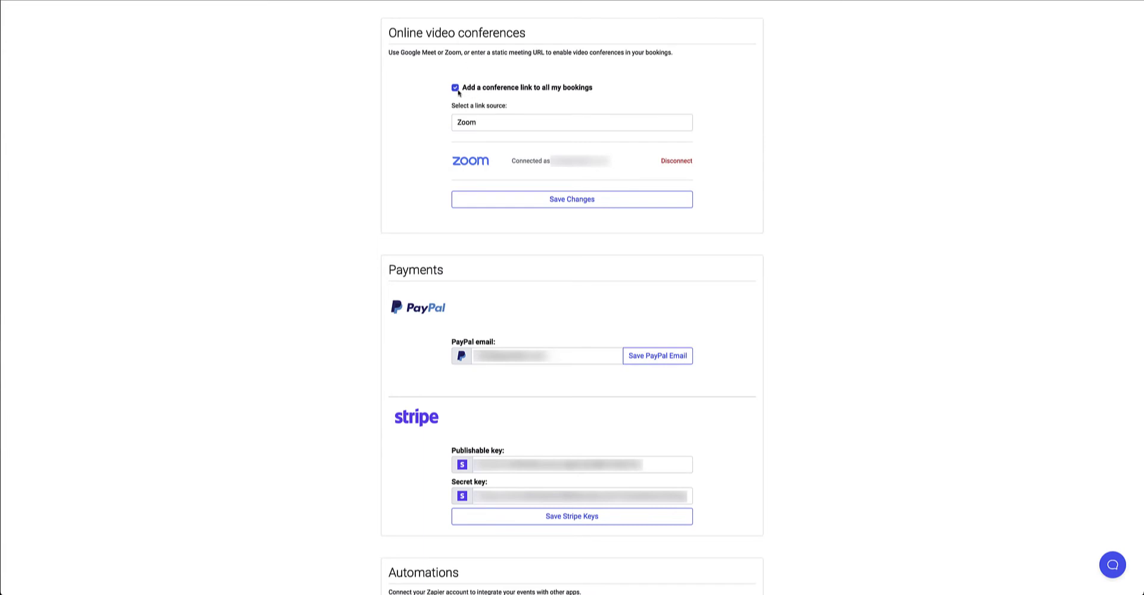
{"action": "left_click", "coordinate": [478, 126]}
{"action": "left_click", "coordinate": [479, 96]}
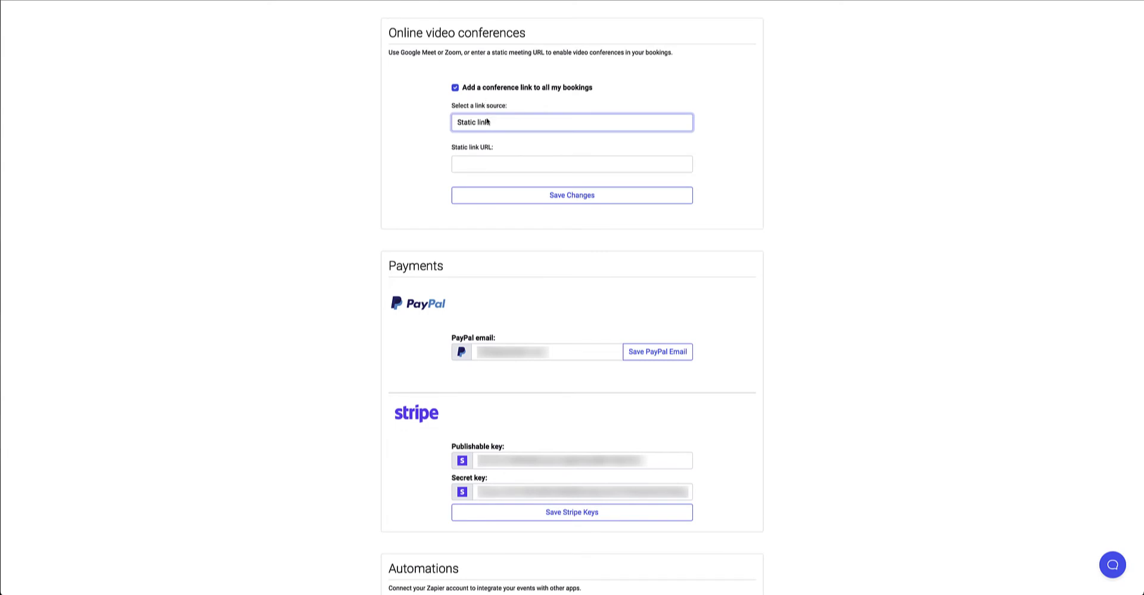
{"action": "left_click", "coordinate": [486, 121]}
{"action": "left_click", "coordinate": [485, 128]}
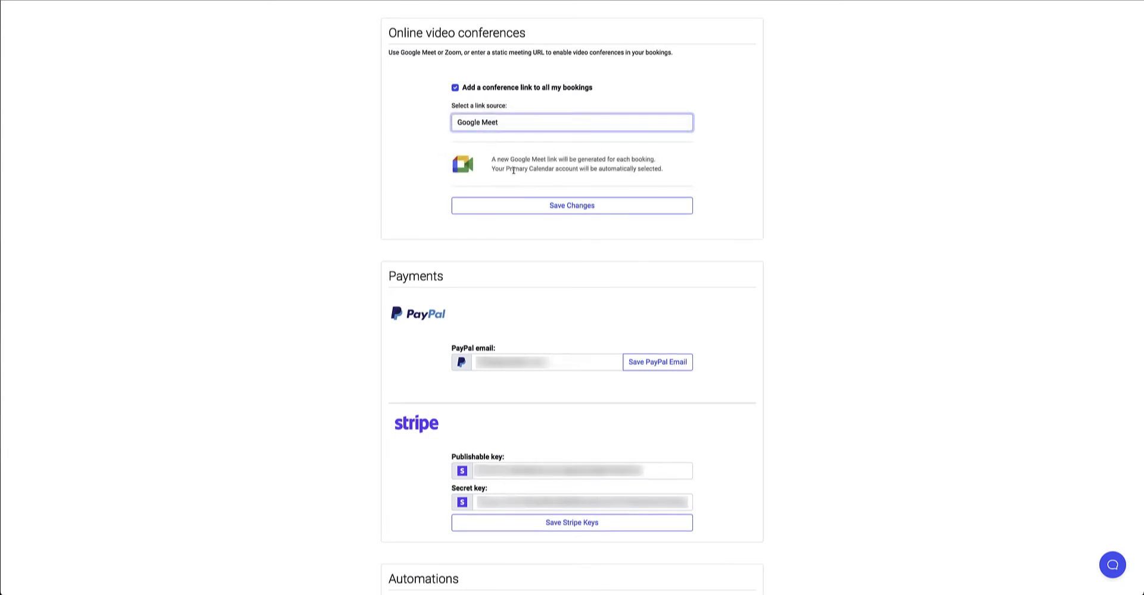
{"action": "left_click", "coordinate": [502, 128]}
{"action": "left_click", "coordinate": [502, 129]}
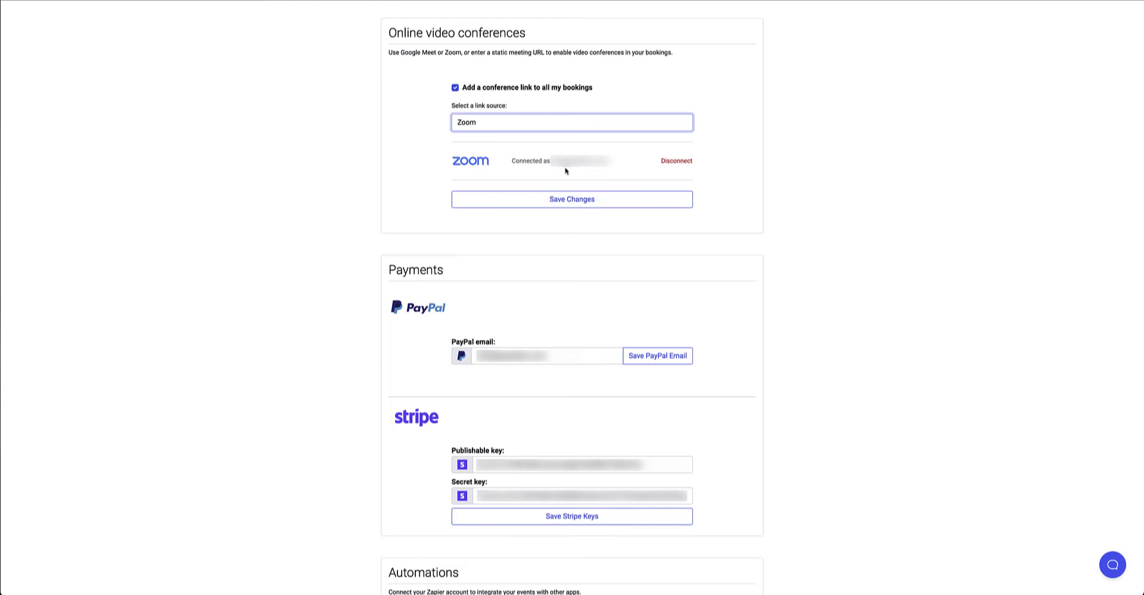
{"action": "scroll", "coordinate": [565, 171], "scroll_direction": "down", "scroll_amount": 2}
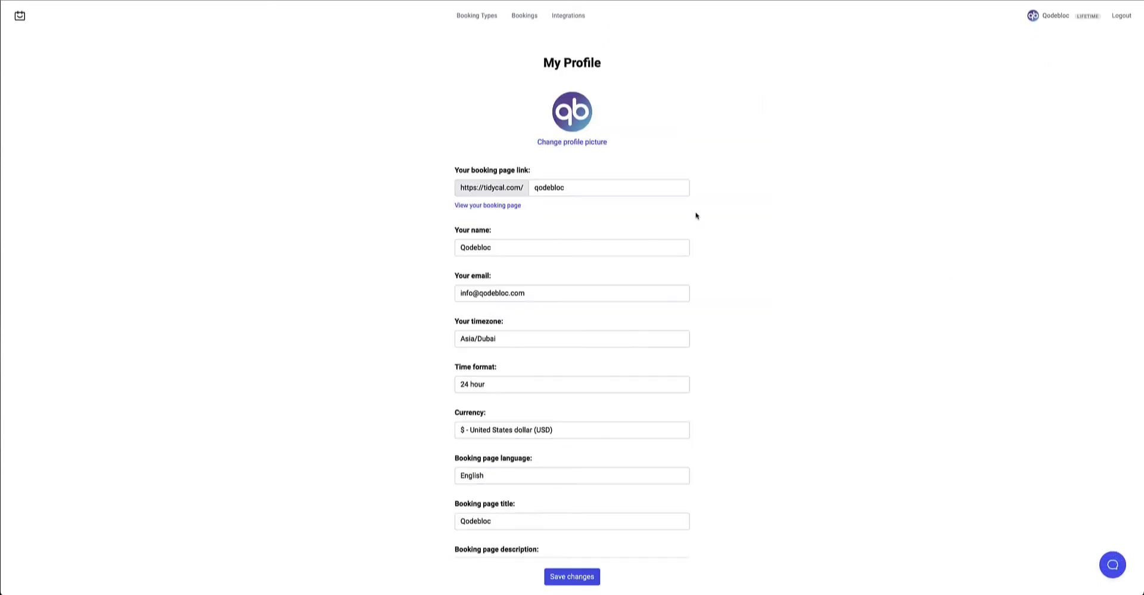
Look over the profile and booking page settings, including the available time formats
{"action": "scroll", "coordinate": [695, 216], "scroll_direction": "down", "scroll_amount": 1}
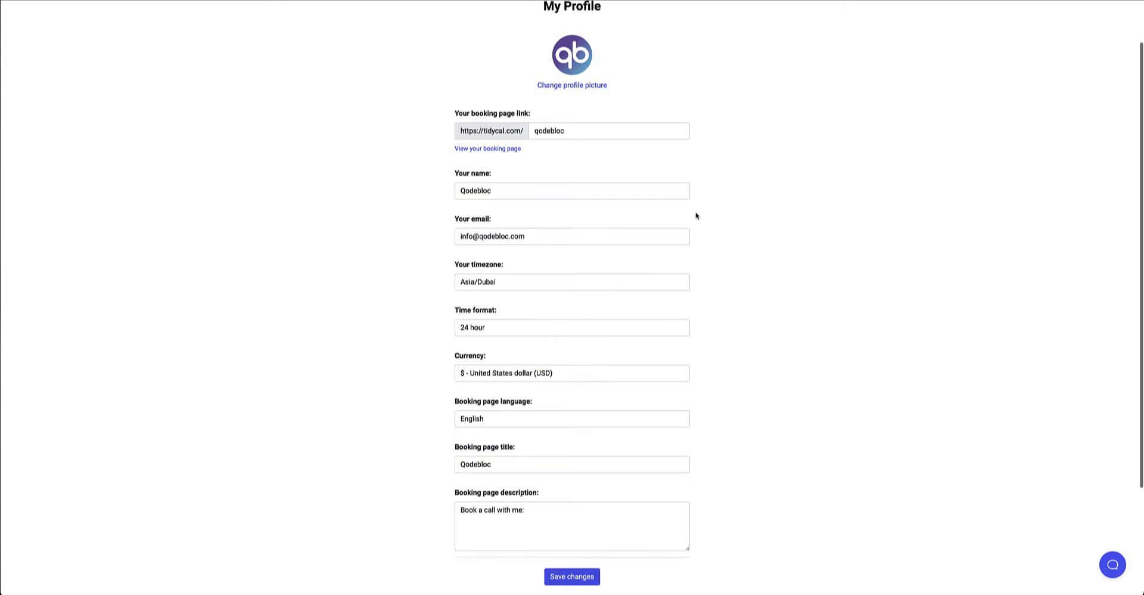
{"action": "scroll", "coordinate": [696, 215], "scroll_direction": "up", "scroll_amount": 1}
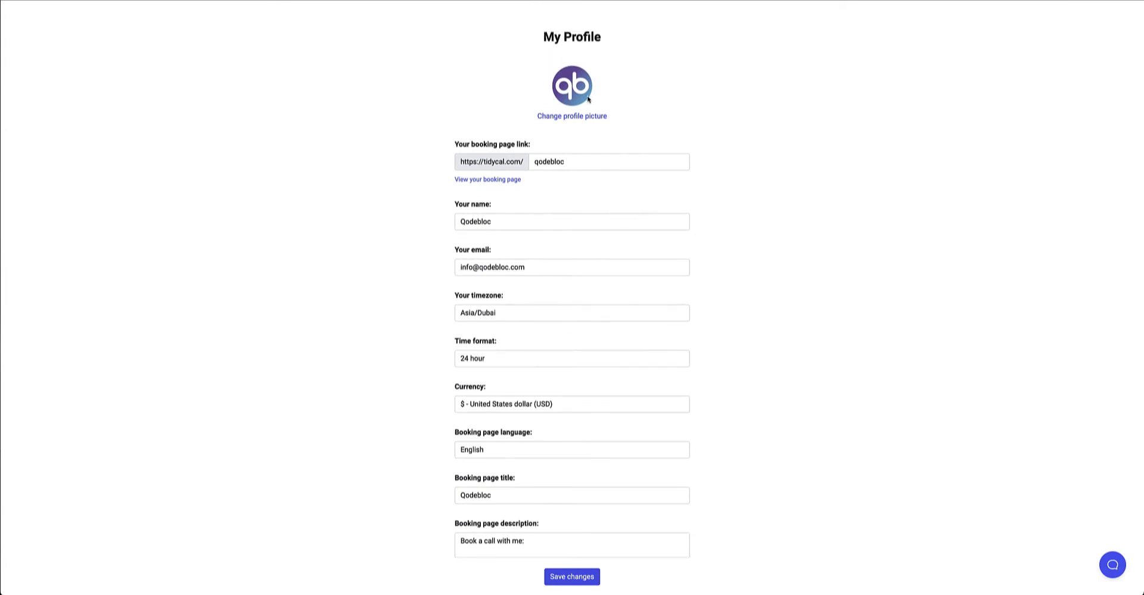
{"action": "scroll", "coordinate": [622, 113], "scroll_direction": "down", "scroll_amount": 1}
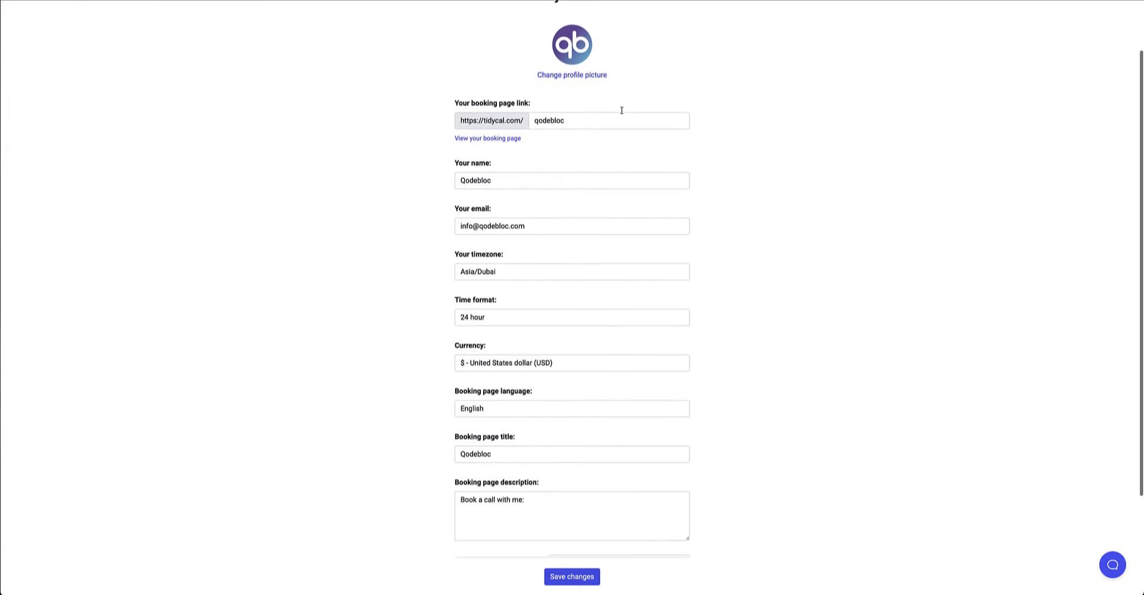
{"action": "scroll", "coordinate": [557, 123], "scroll_direction": "down", "scroll_amount": 2}
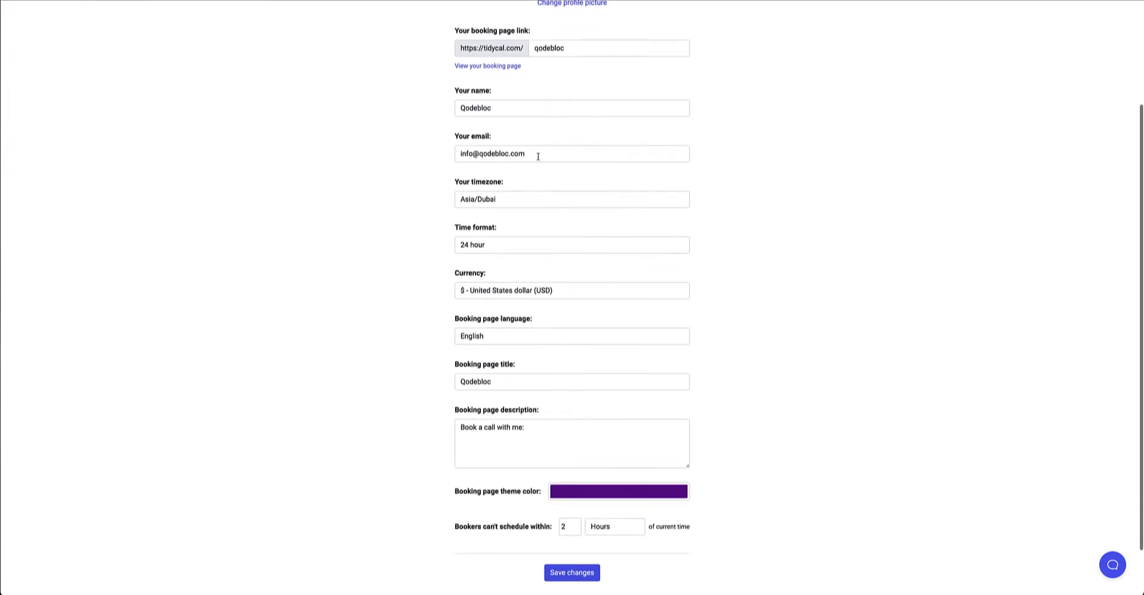
{"action": "left_click", "coordinate": [499, 245]}
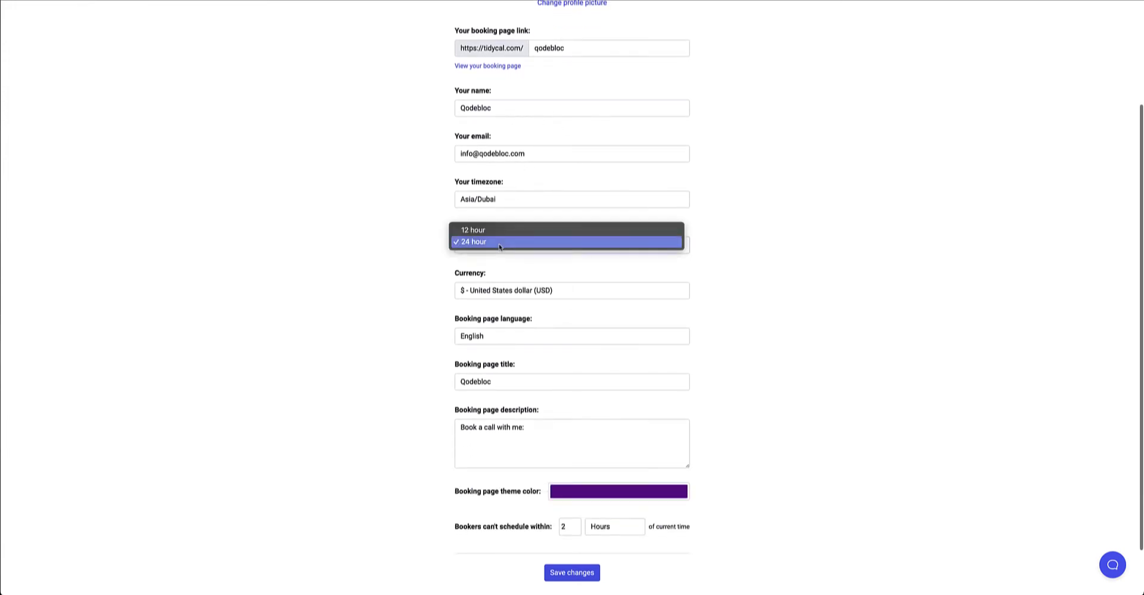
{"action": "left_click", "coordinate": [403, 232]}
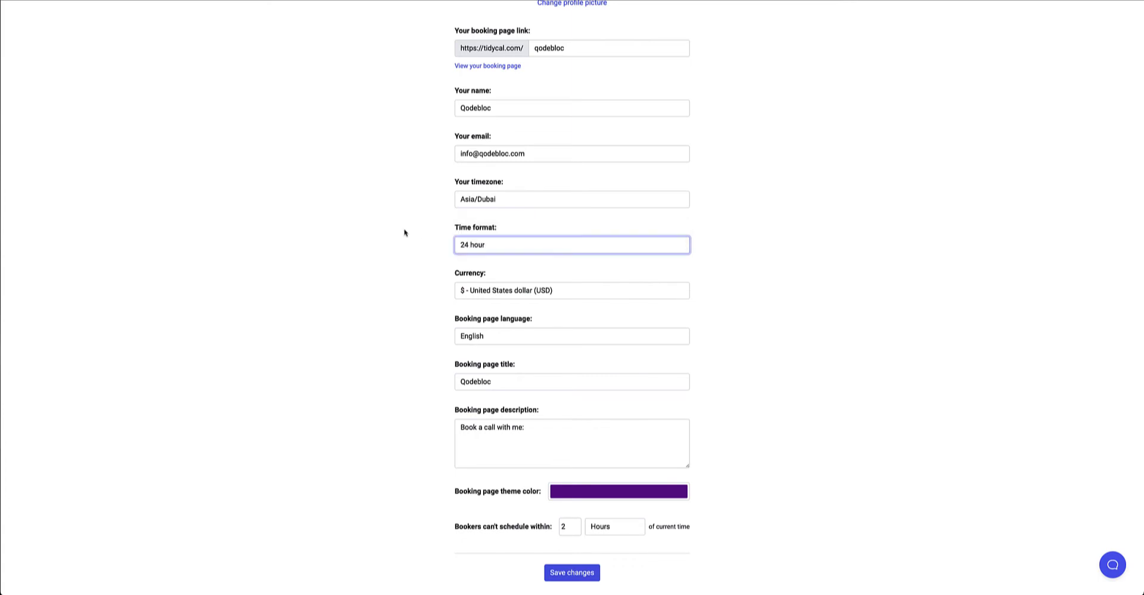
Check the available currencies and booking page languages without changing either setting
{"action": "scroll", "coordinate": [623, 268], "scroll_direction": "down", "scroll_amount": 2}
{"action": "left_click", "coordinate": [567, 231]}
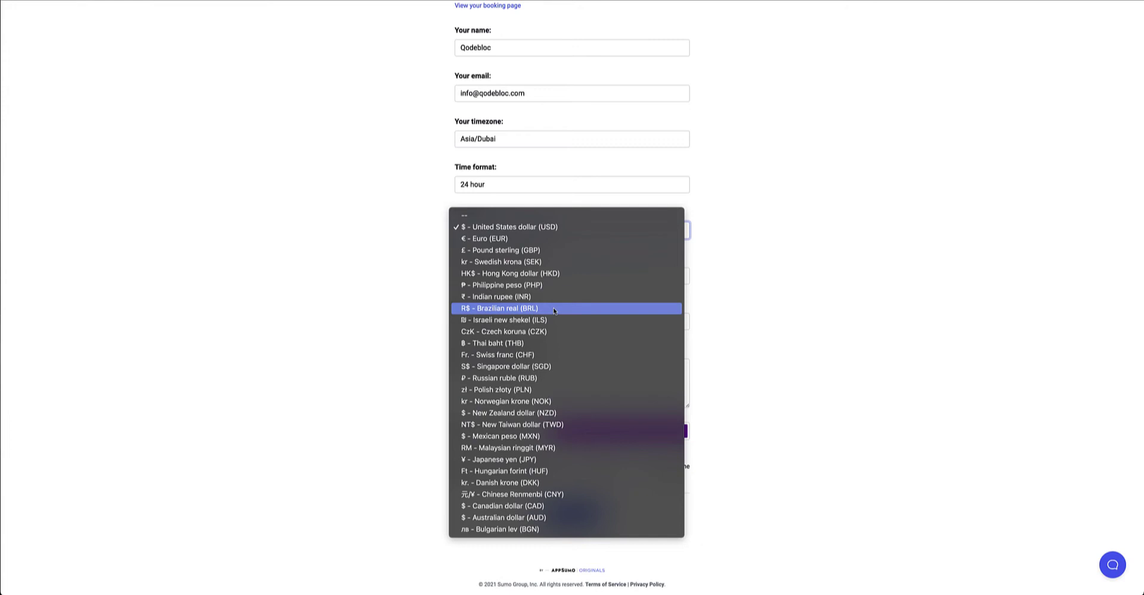
{"action": "left_click", "coordinate": [430, 297]}
{"action": "left_click", "coordinate": [484, 279]}
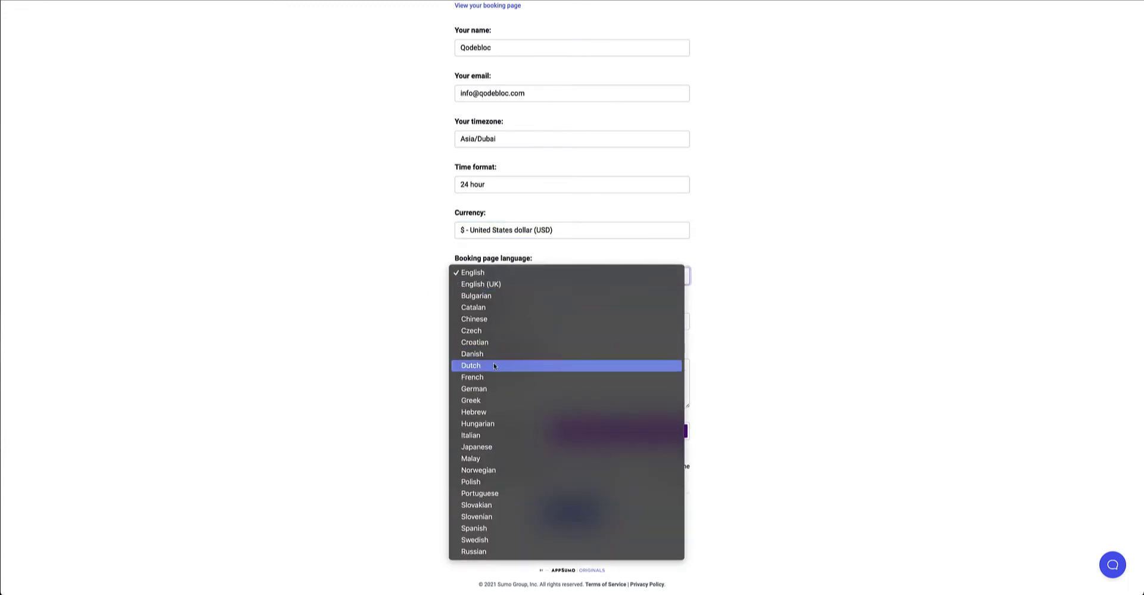
{"action": "left_click", "coordinate": [419, 368]}
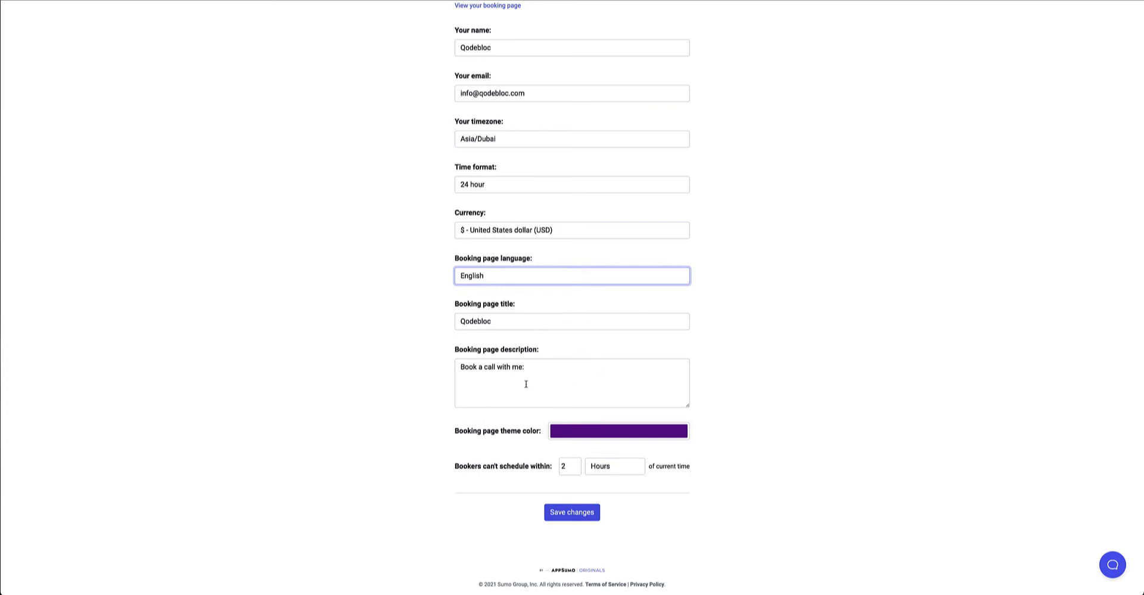
Look over the booking page description, the theme color choices and the time units for the minimum scheduling notice
{"action": "left_click_drag", "start_coordinate": [537, 367], "coordinate": [442, 363]}
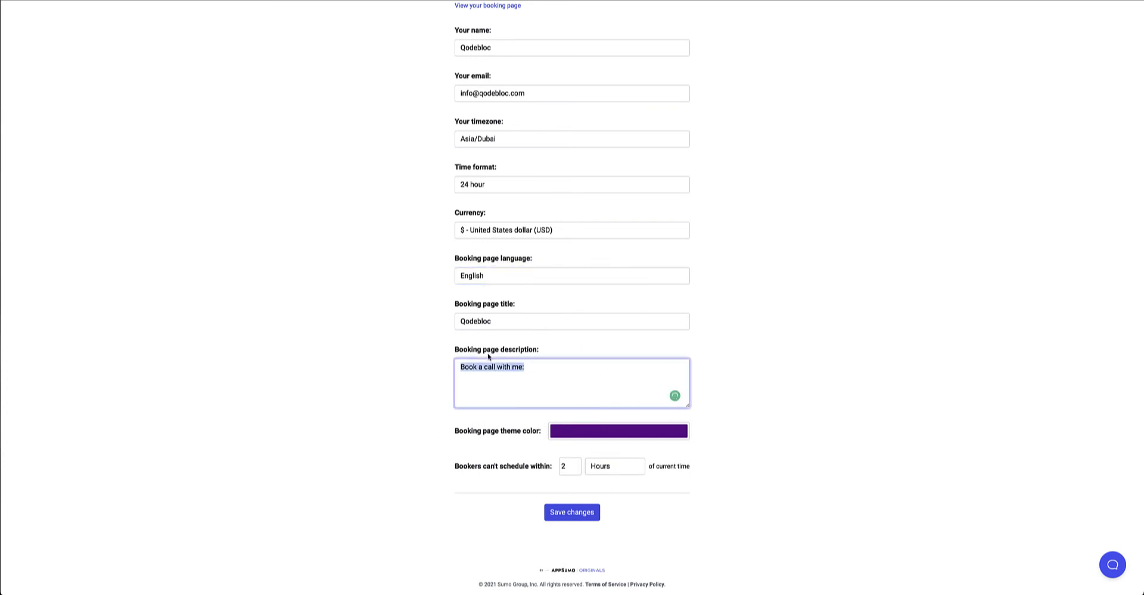
{"action": "left_click", "coordinate": [530, 366]}
{"action": "left_click_drag", "start_coordinate": [530, 366], "coordinate": [454, 366]}
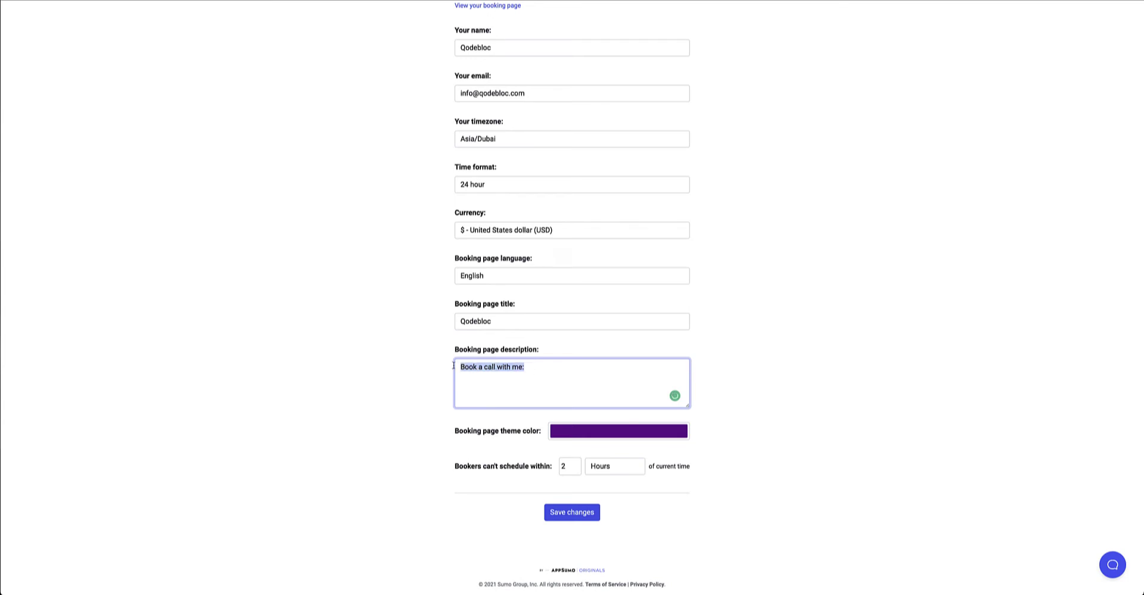
{"action": "left_click", "coordinate": [590, 436]}
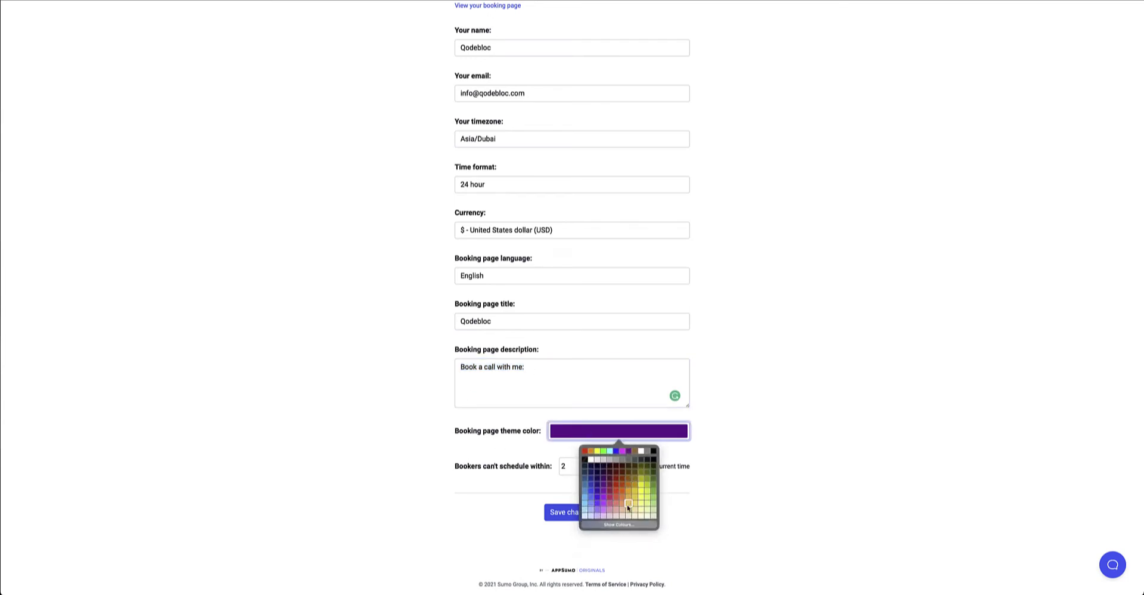
{"action": "left_click", "coordinate": [739, 446]}
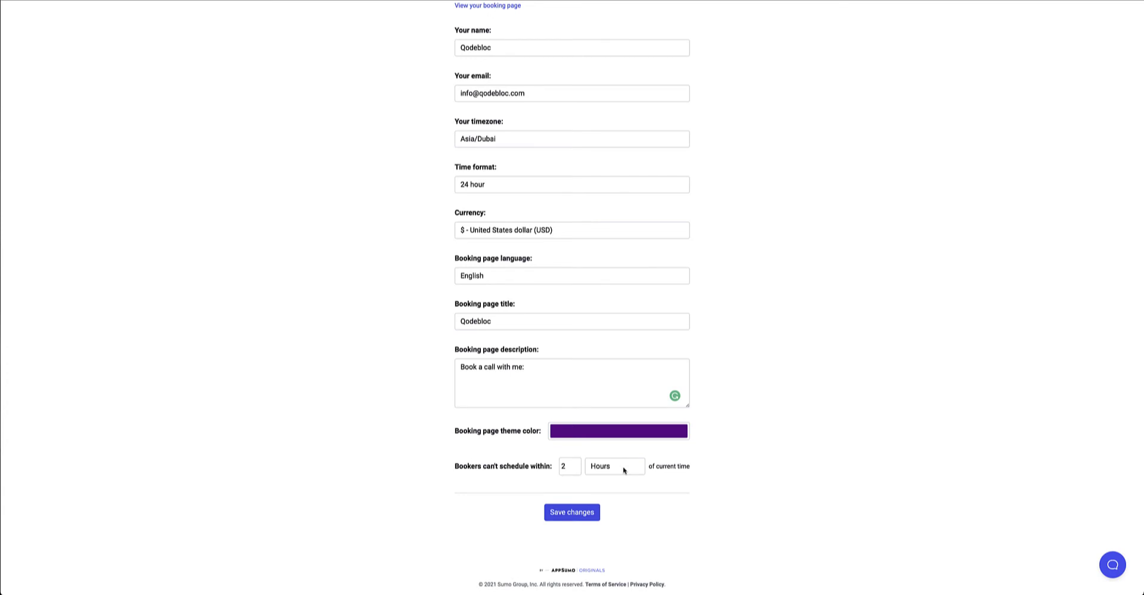
{"action": "left_click", "coordinate": [604, 472]}
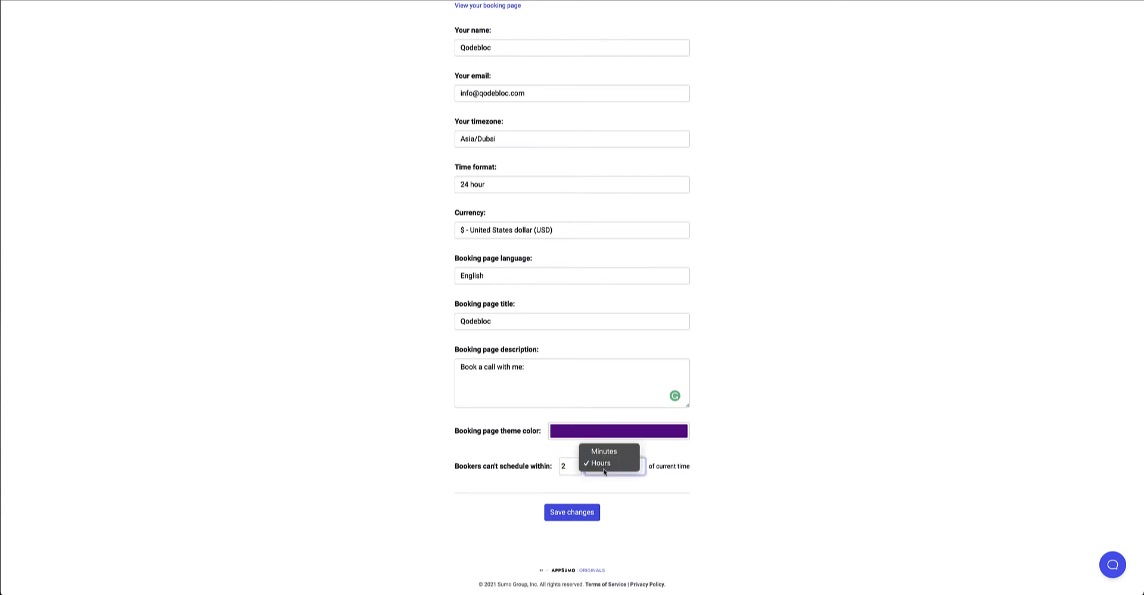
{"action": "left_click", "coordinate": [723, 520]}
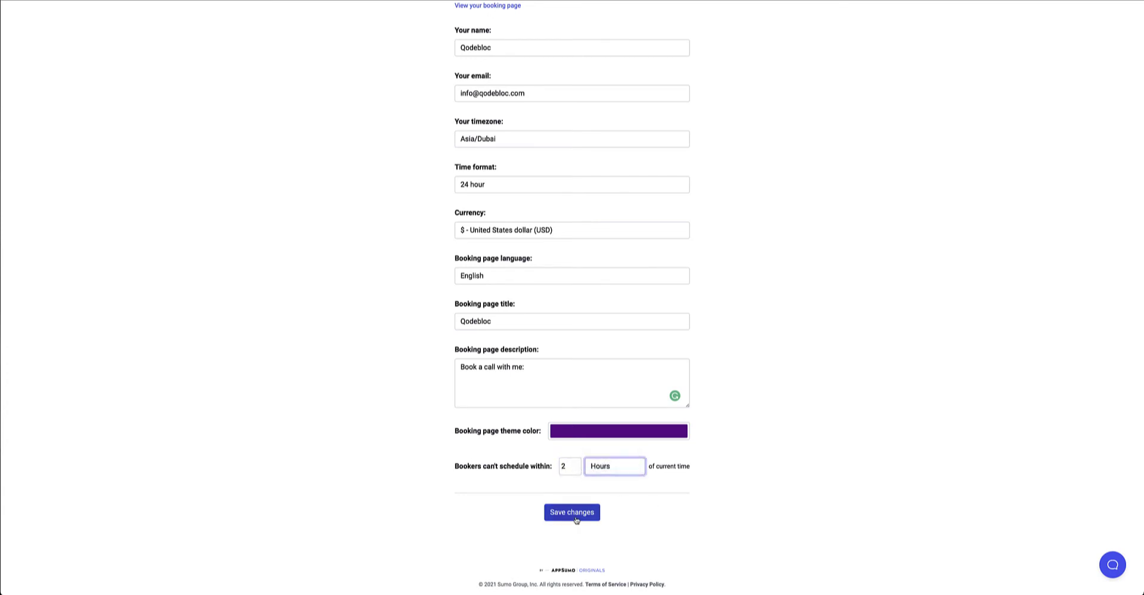
Check the upcoming bookings and review the 30 Minute Meeting booking type's settings, leaving them without saving
{"action": "scroll", "coordinate": [624, 509], "scroll_direction": "up", "scroll_amount": 5}
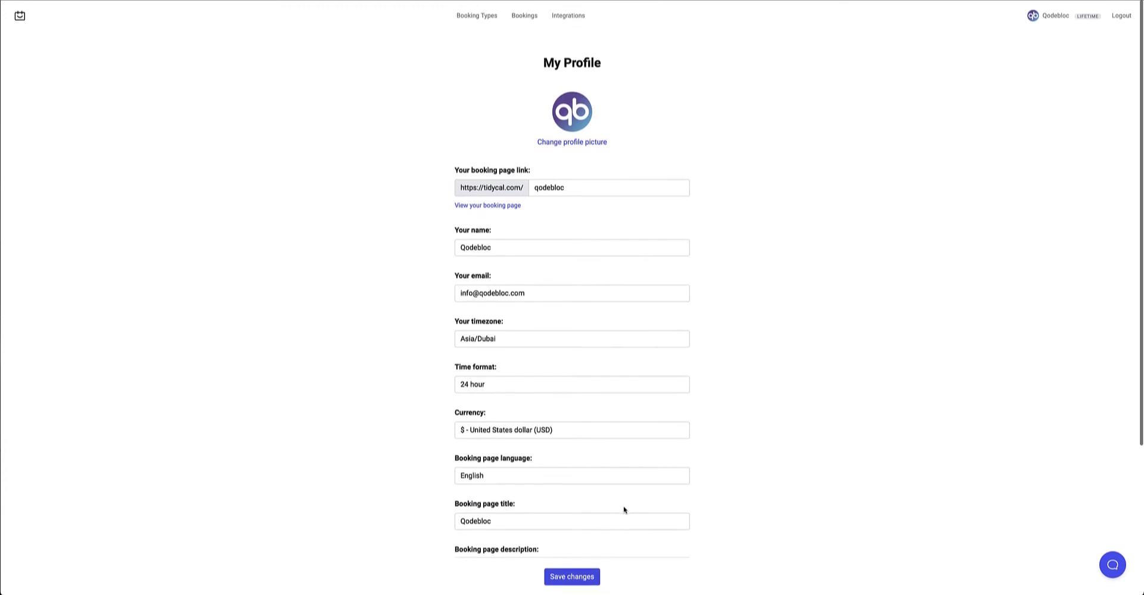
{"action": "left_click", "coordinate": [523, 16]}
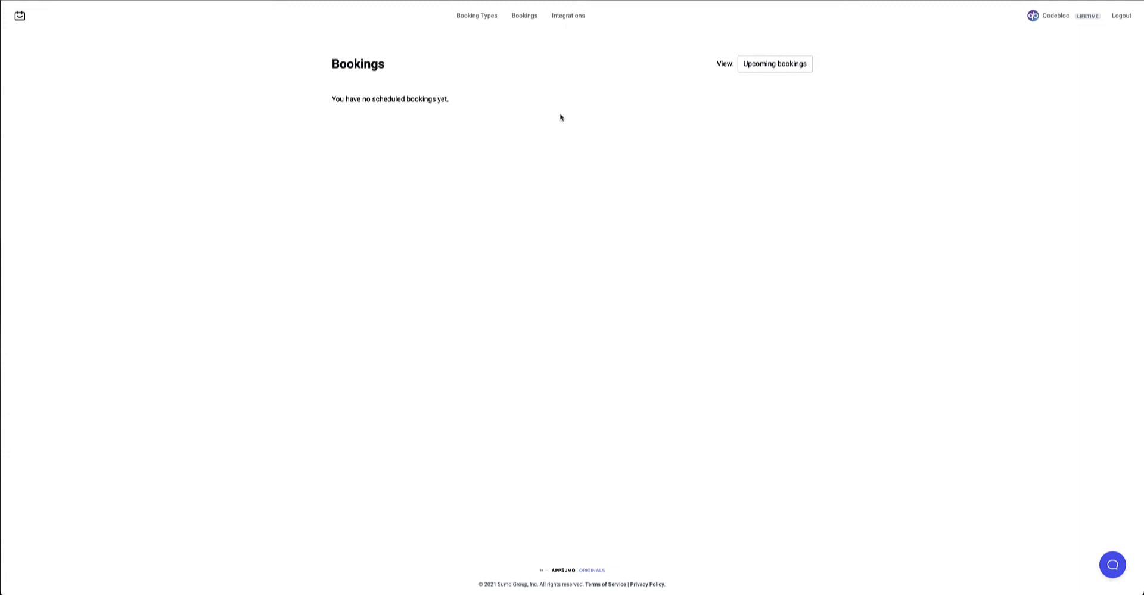
{"action": "left_click", "coordinate": [466, 16]}
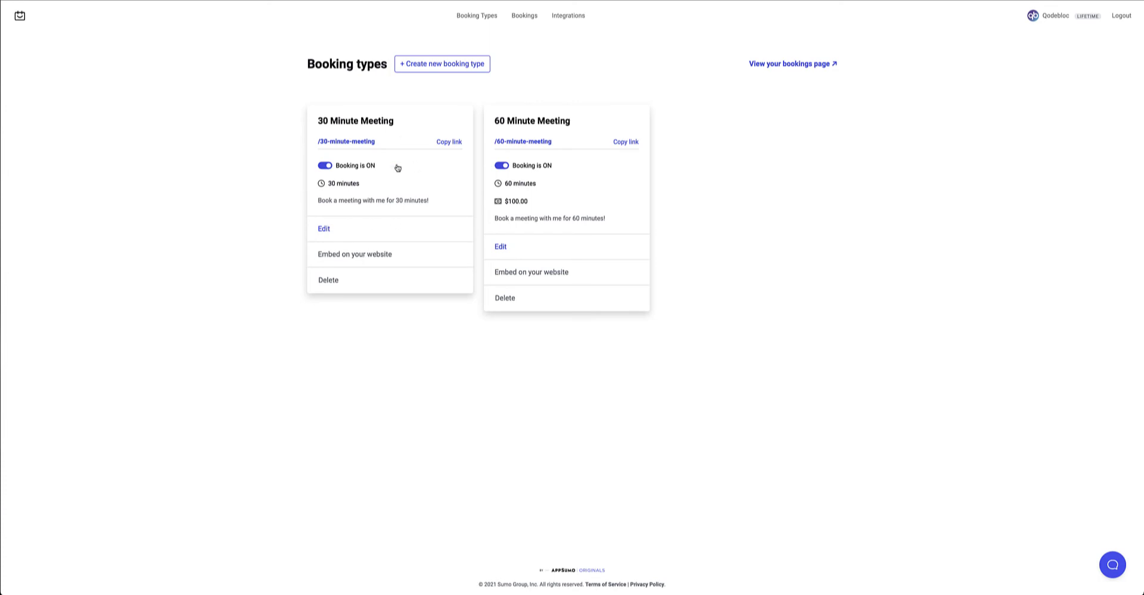
{"action": "left_click", "coordinate": [324, 229]}
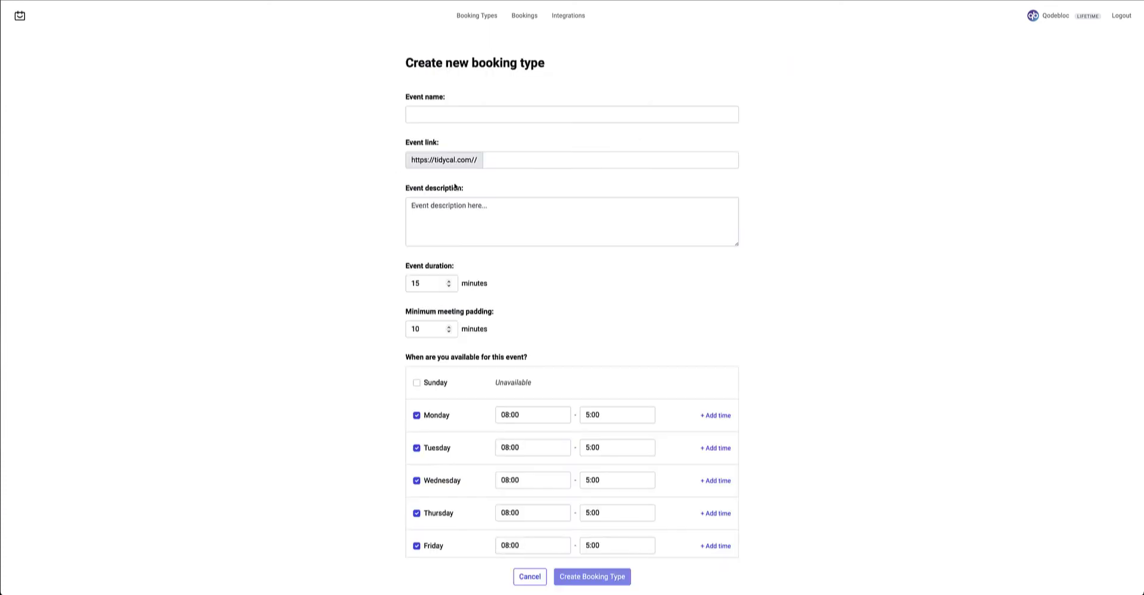
{"action": "scroll", "coordinate": [469, 107], "scroll_direction": "down", "scroll_amount": 1}
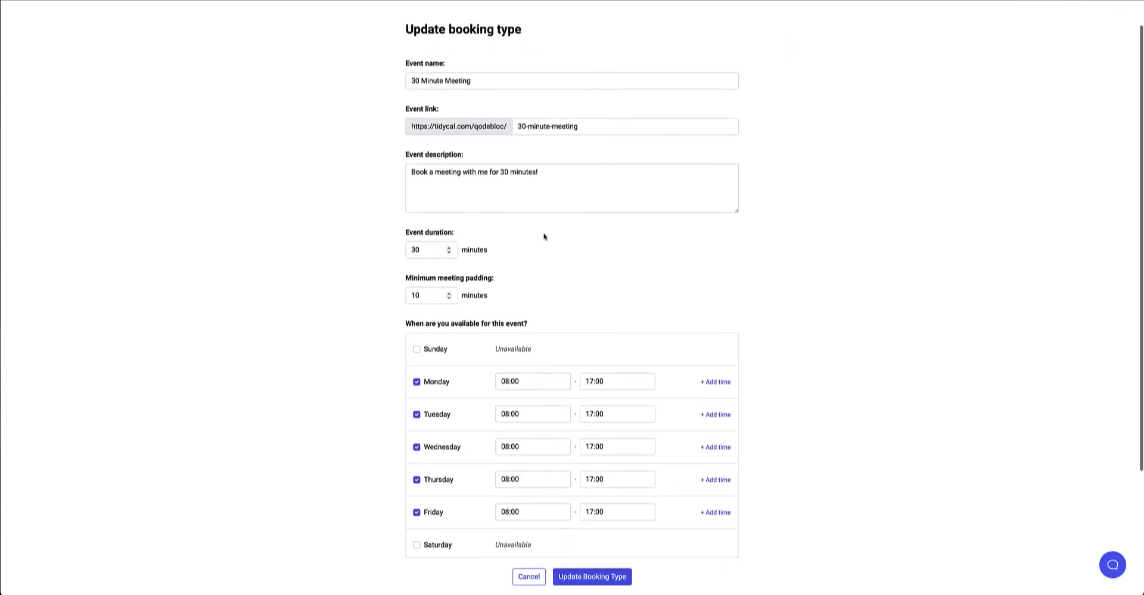
{"action": "scroll", "coordinate": [544, 234], "scroll_direction": "down", "scroll_amount": 5}
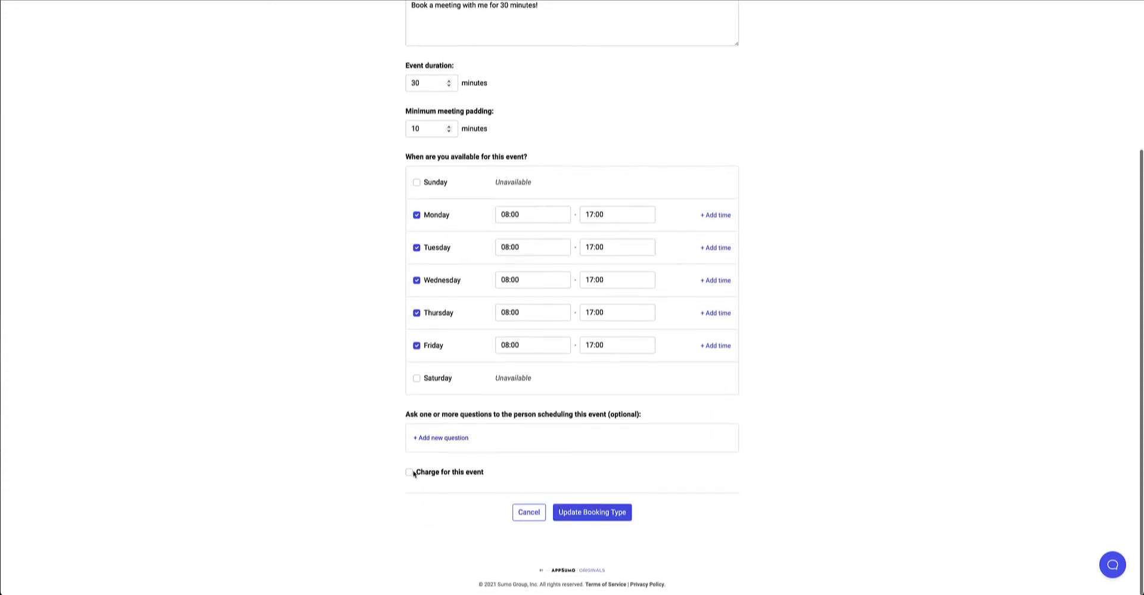
{"action": "left_click", "coordinate": [524, 512]}
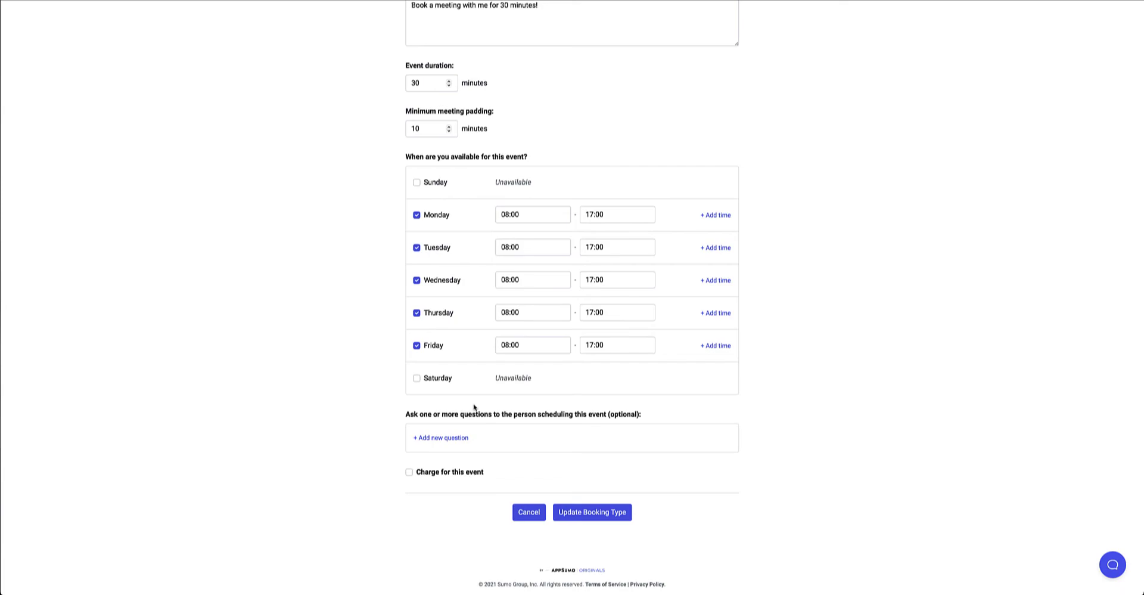
Copy the 30 Minute Meeting's website embed code and search for the html widget in the Elementor page editor
{"action": "left_click", "coordinate": [350, 256]}
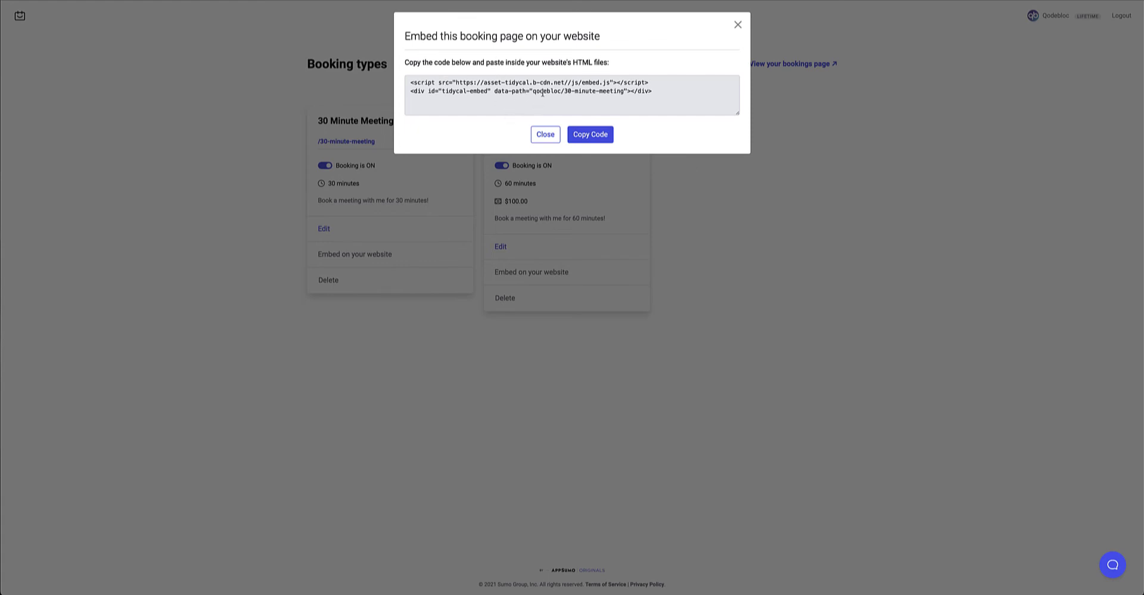
{"action": "left_click", "coordinate": [588, 137]}
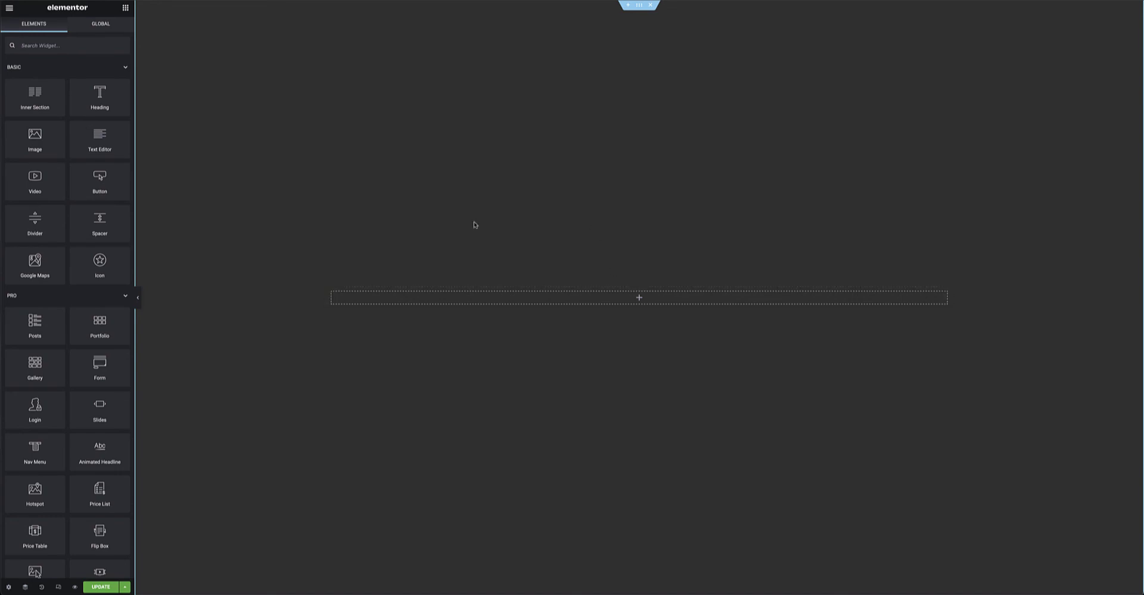
{"action": "left_click", "coordinate": [62, 45]}
{"action": "type", "text": "html"}
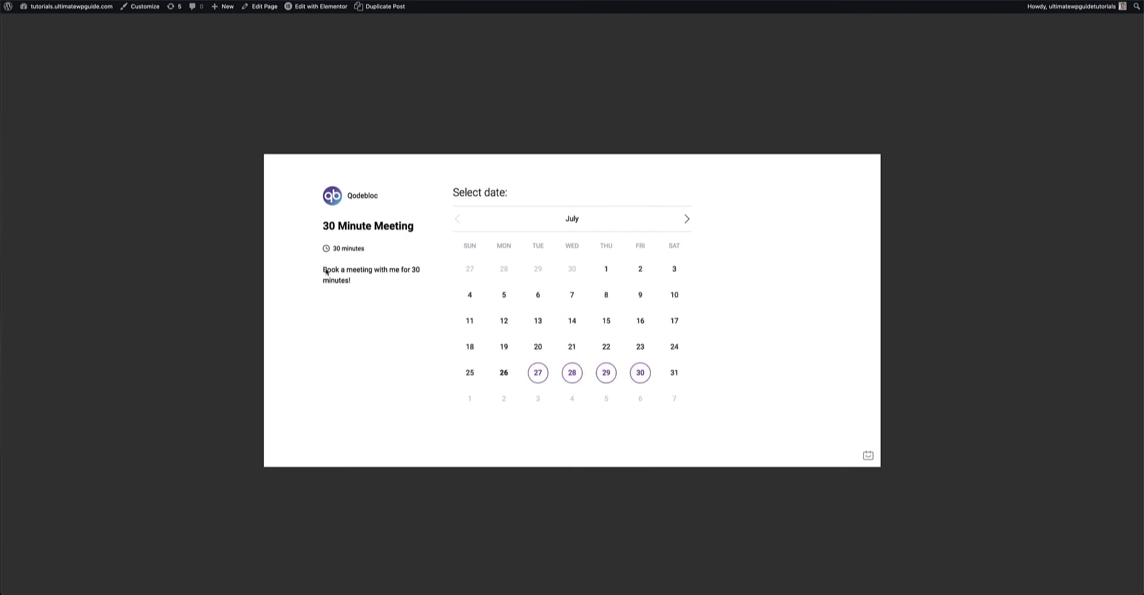
On the published page's embedded booking calendar, choose July 28 at 9:30 for the 30 Minute Meeting
{"action": "left_click_drag", "start_coordinate": [326, 271], "coordinate": [409, 288]}
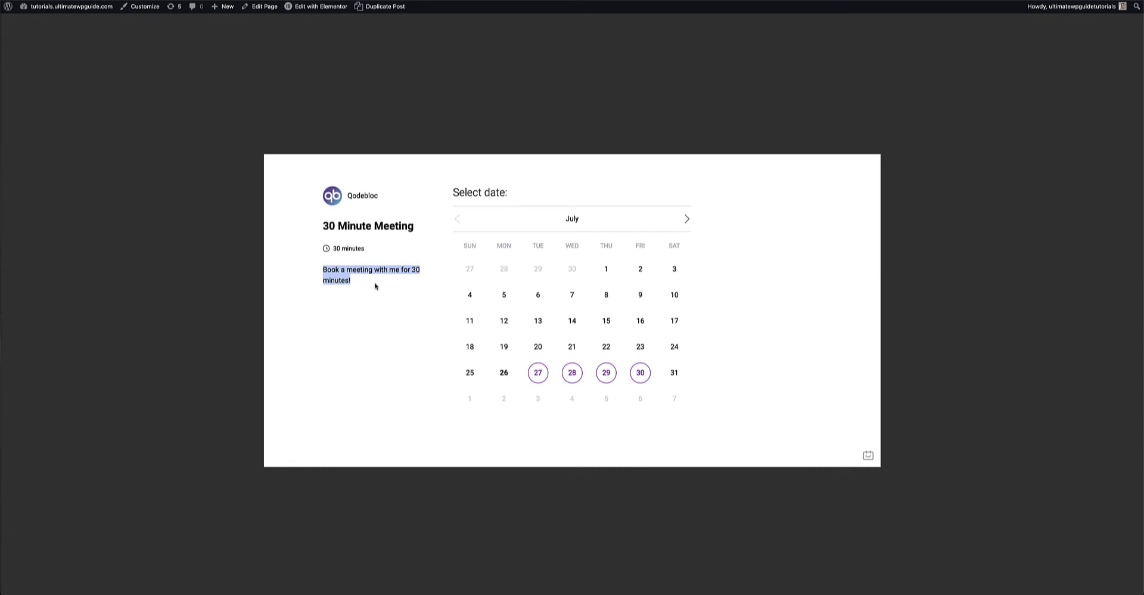
{"action": "left_click", "coordinate": [575, 376]}
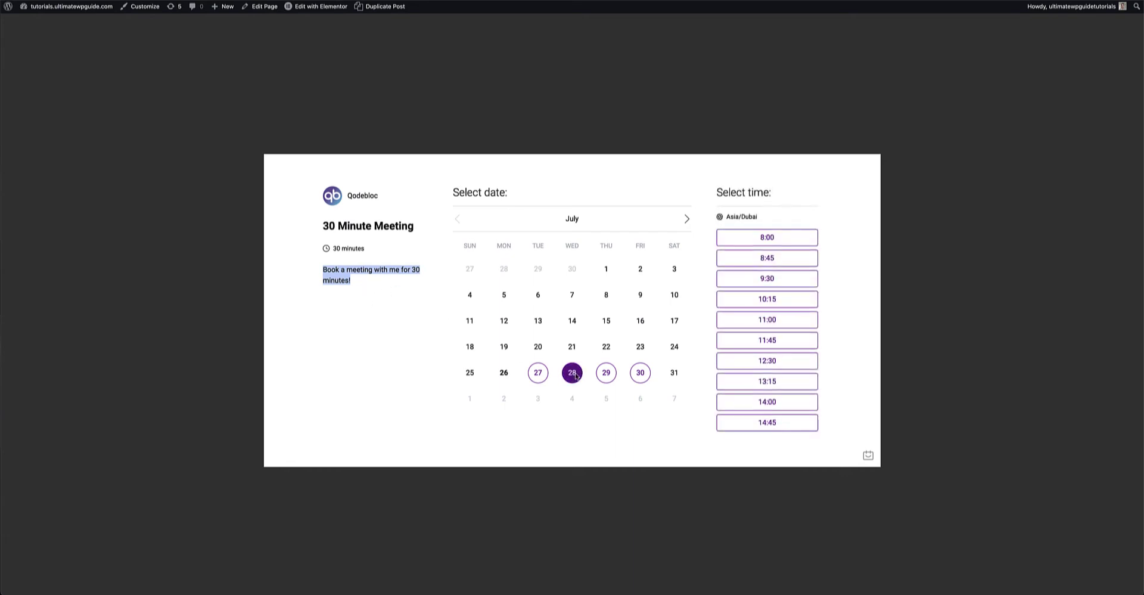
{"action": "left_click", "coordinate": [771, 279]}
Fill in the attendee's name and email in the booking confirmation form and book the event
{"action": "left_click", "coordinate": [428, 328]}
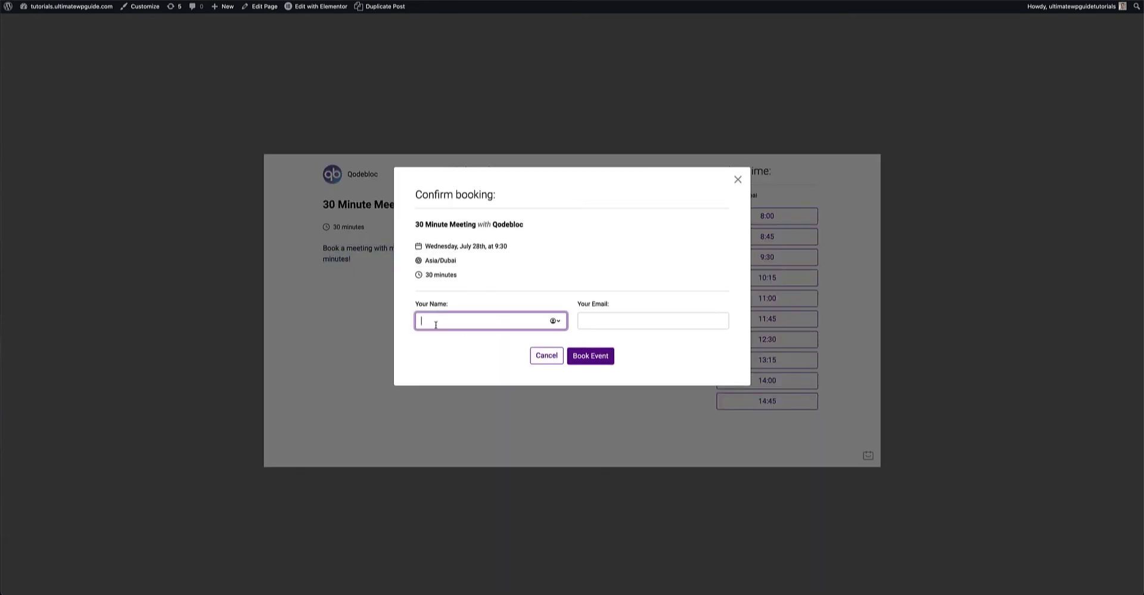
{"action": "type", "text": "John D"}
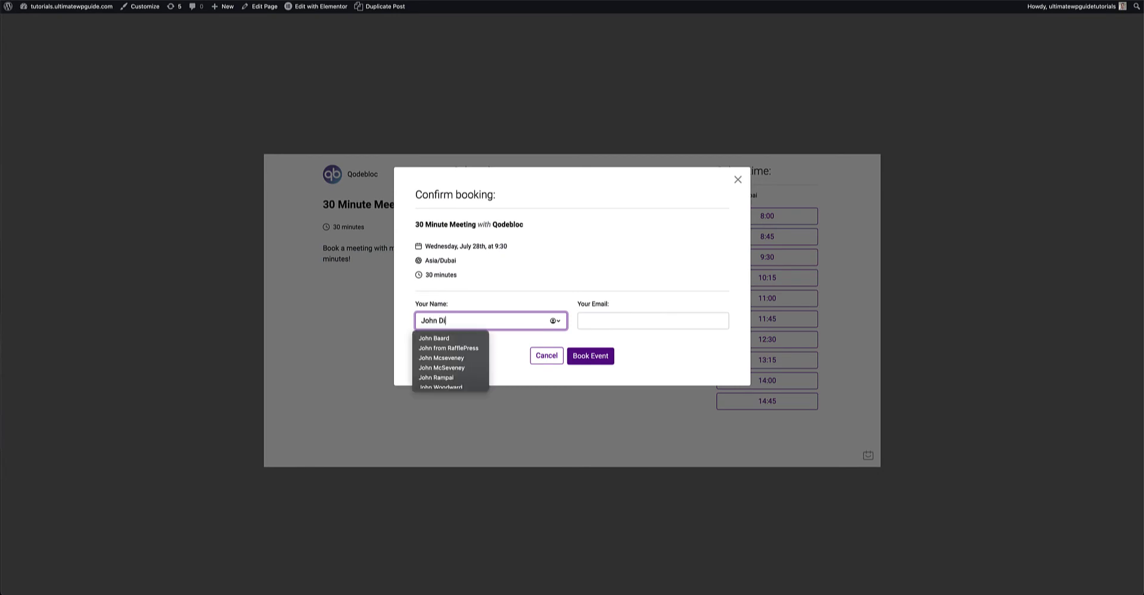
{"action": "type", "text": "oe"}
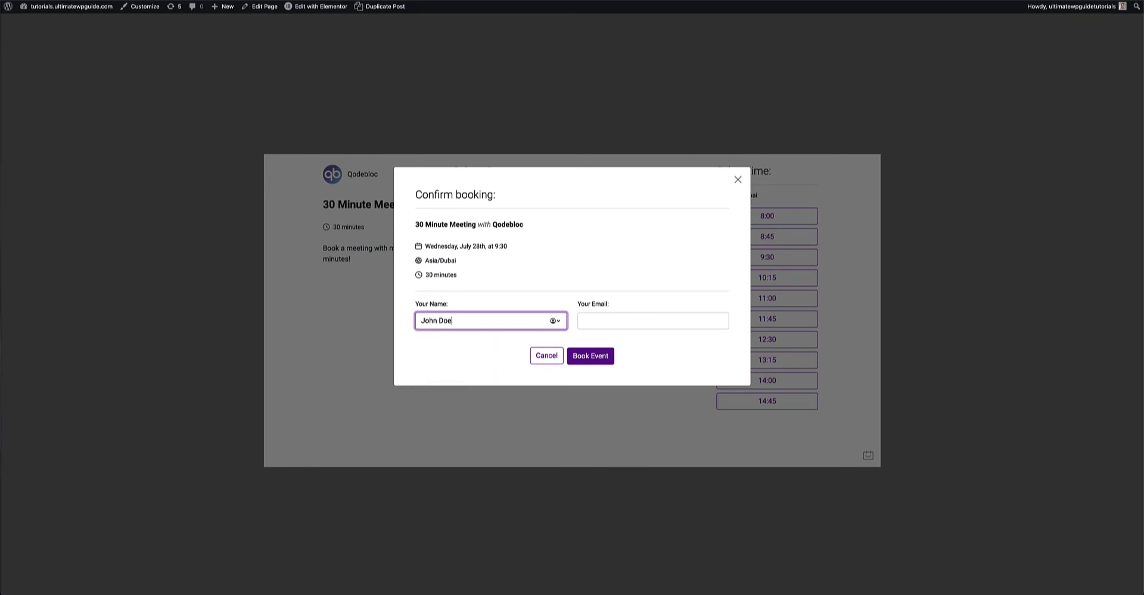
{"action": "left_click", "coordinate": [612, 322]}
{"action": "type", "text": "john@"}
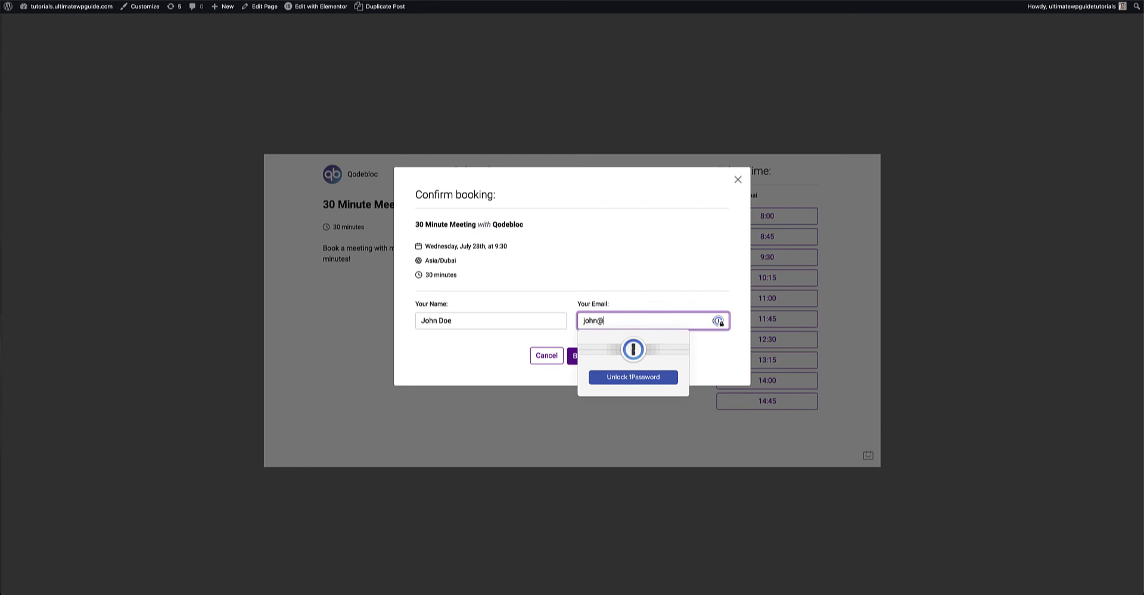
{"action": "type", "text": "example.co,"}
{"action": "key", "text": "BackSpace"}
{"action": "key", "text": "BackSpace"}
{"action": "type", "text": "om"}
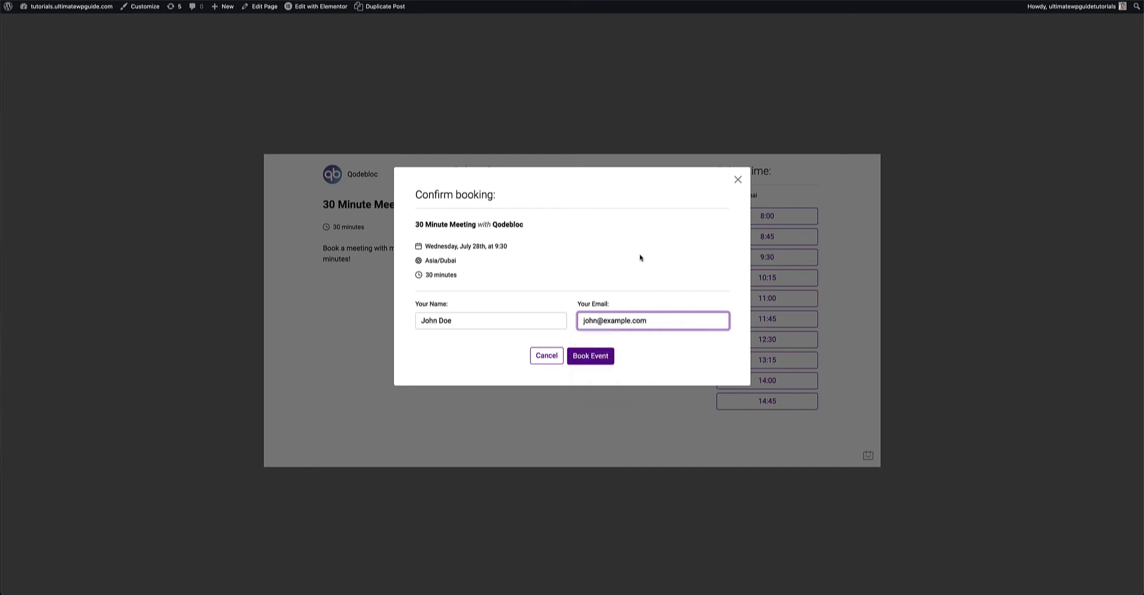
{"action": "left_click", "coordinate": [603, 356]}
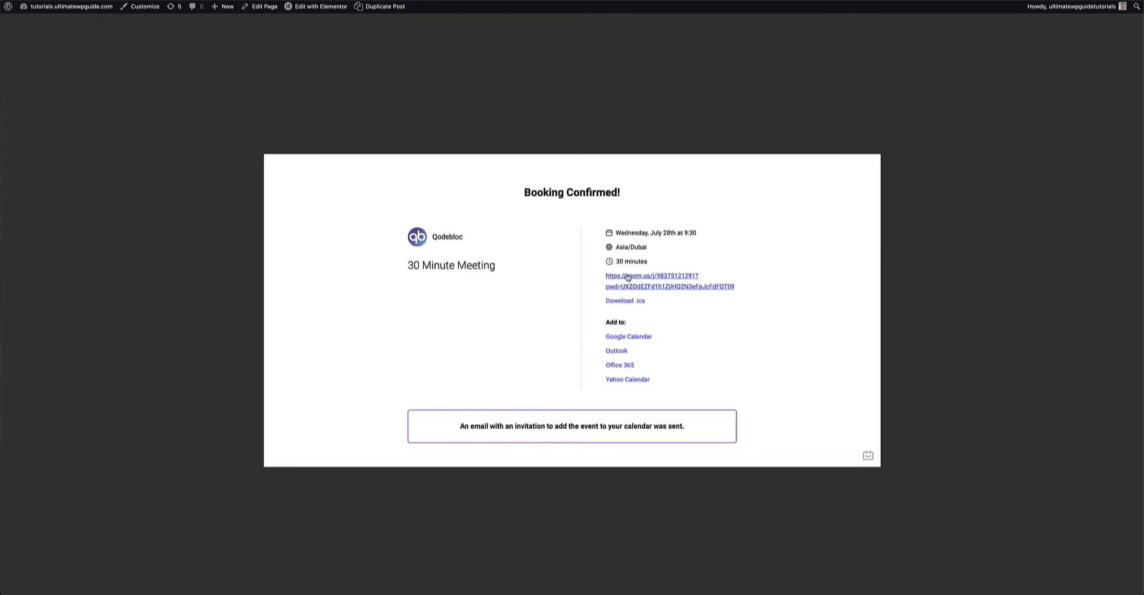
Examine the Zoom link in the booking confirmation and the details of the matching event in Google Calendar
{"action": "left_click_drag", "start_coordinate": [606, 278], "coordinate": [742, 290]}
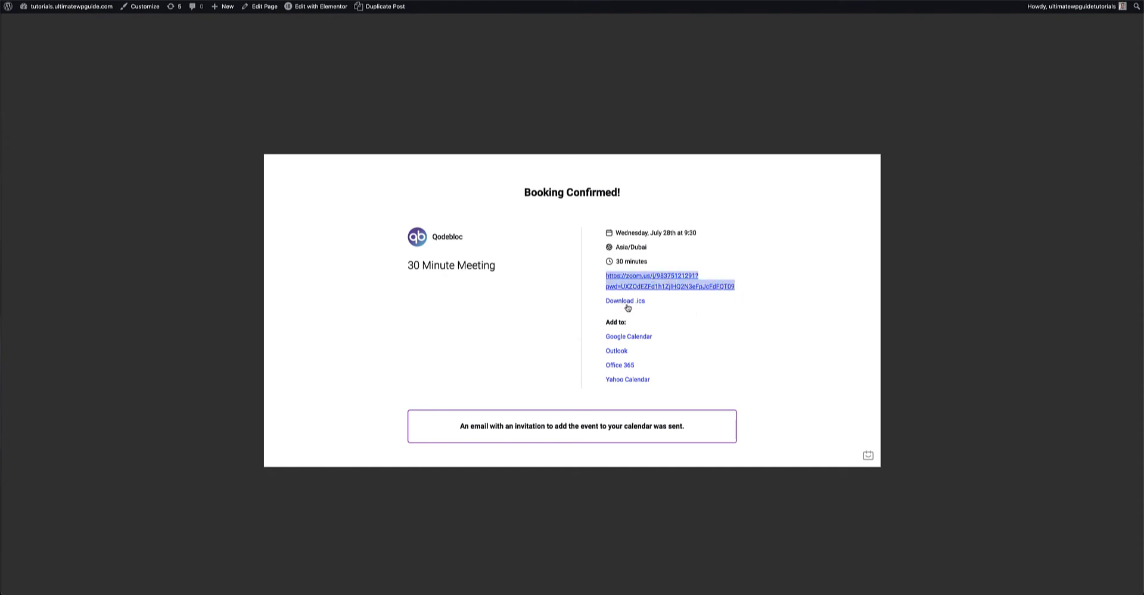
{"action": "left_click", "coordinate": [683, 306]}
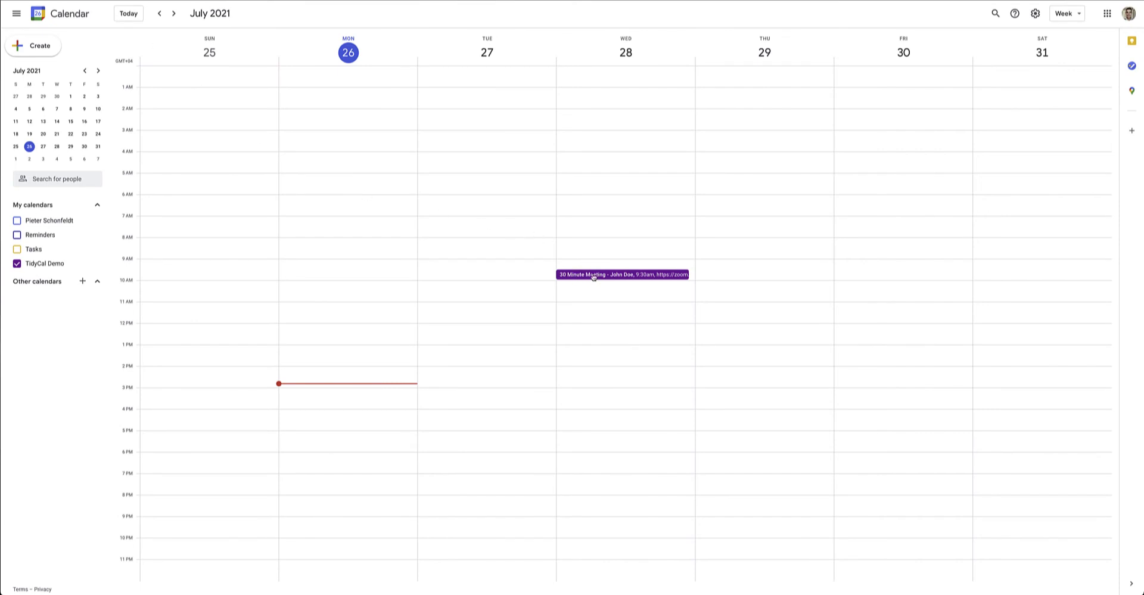
{"action": "double_click", "coordinate": [583, 276]}
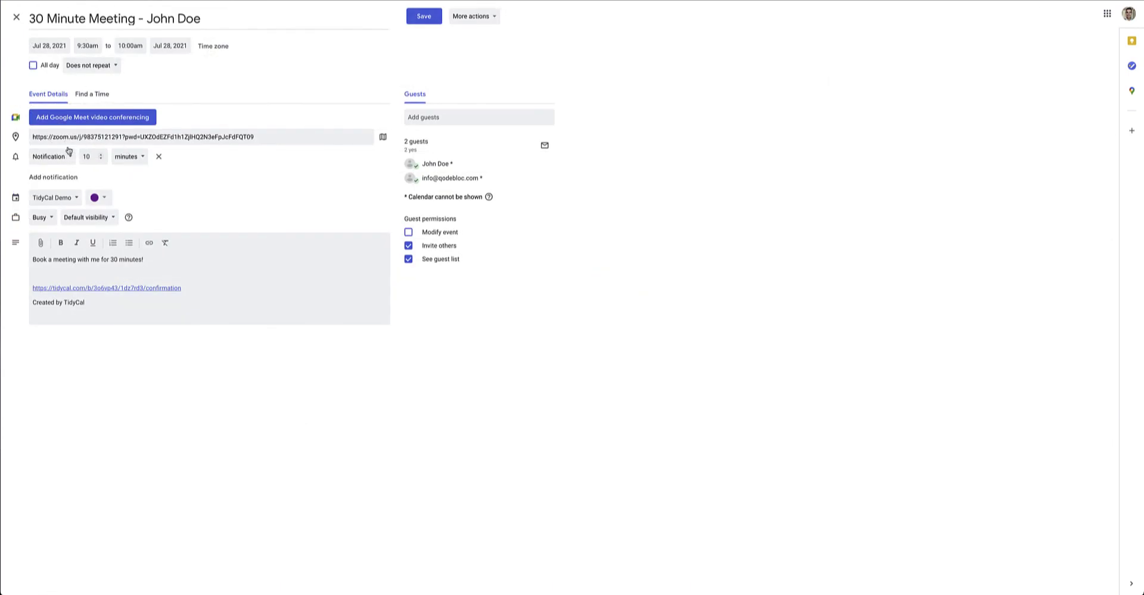
{"action": "left_click", "coordinate": [16, 19]}
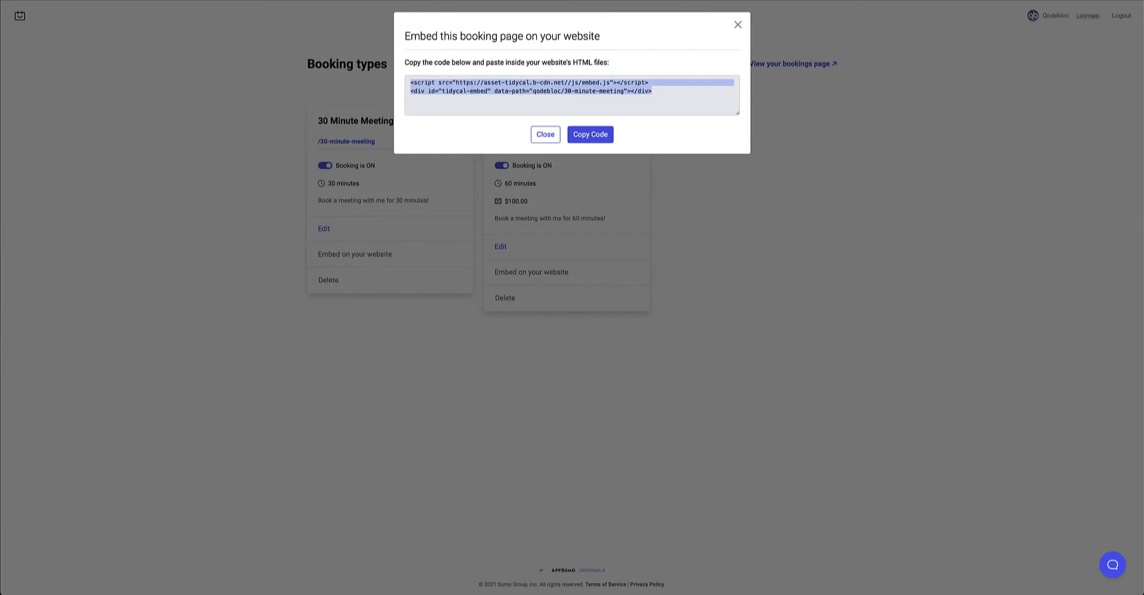
Back in TidyCal, close the embed code dialog and log in with the saved email and password, dismissing the password manager's save window
{"action": "left_click", "coordinate": [737, 24]}
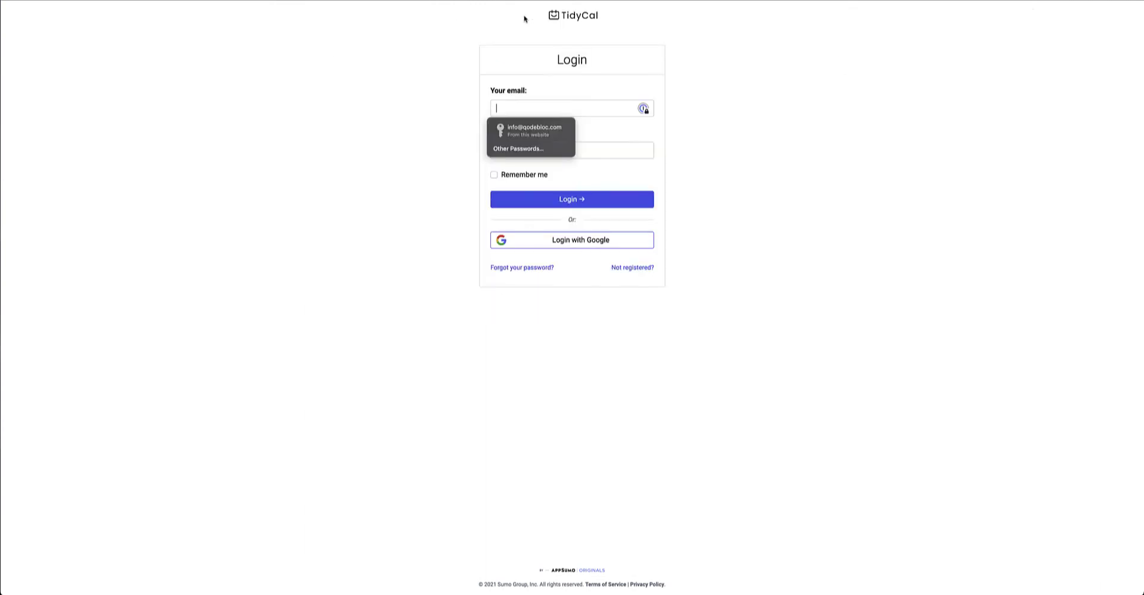
{"action": "left_click", "coordinate": [532, 126]}
{"action": "left_click", "coordinate": [632, 206]}
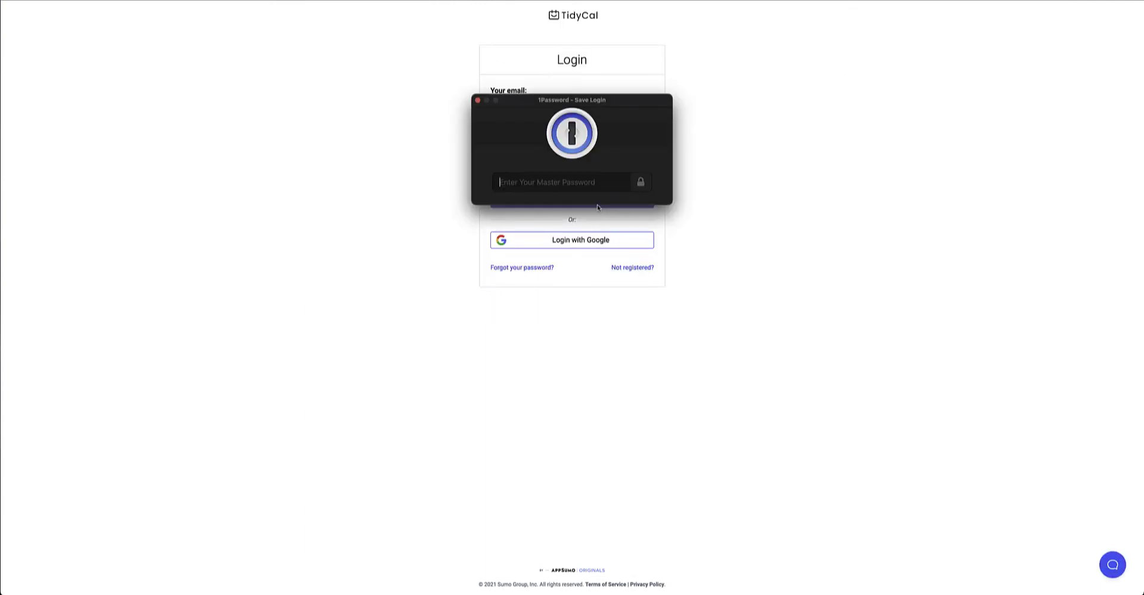
{"action": "left_click", "coordinate": [477, 100]}
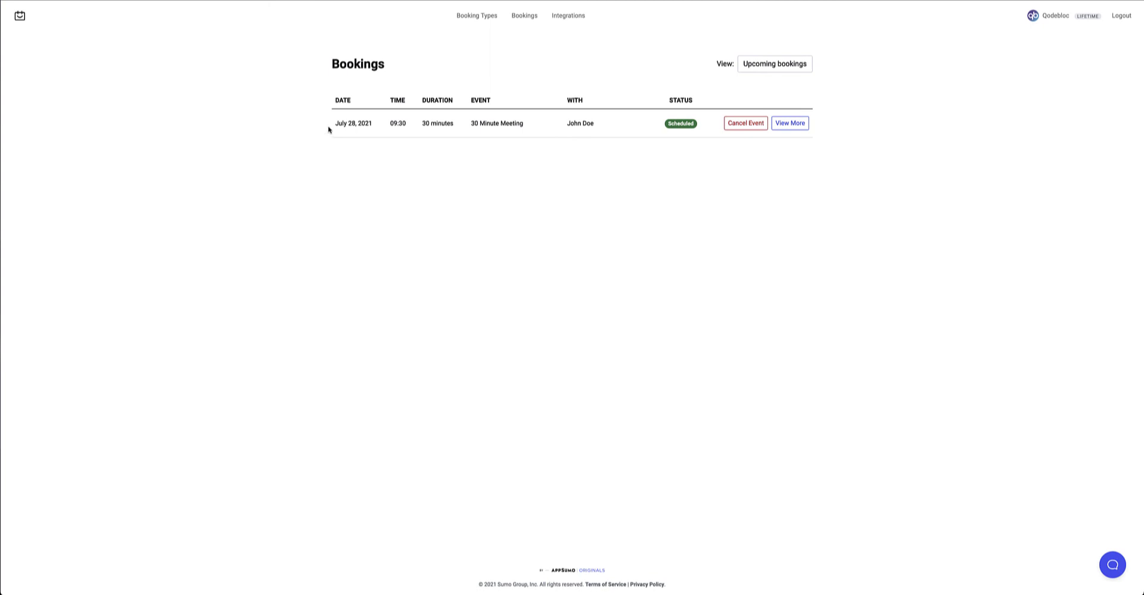
Review the scheduled 30 Minute Meeting in the bookings list, including its full booking details, and return to the booking types
{"action": "left_click_drag", "start_coordinate": [334, 123], "coordinate": [557, 122]}
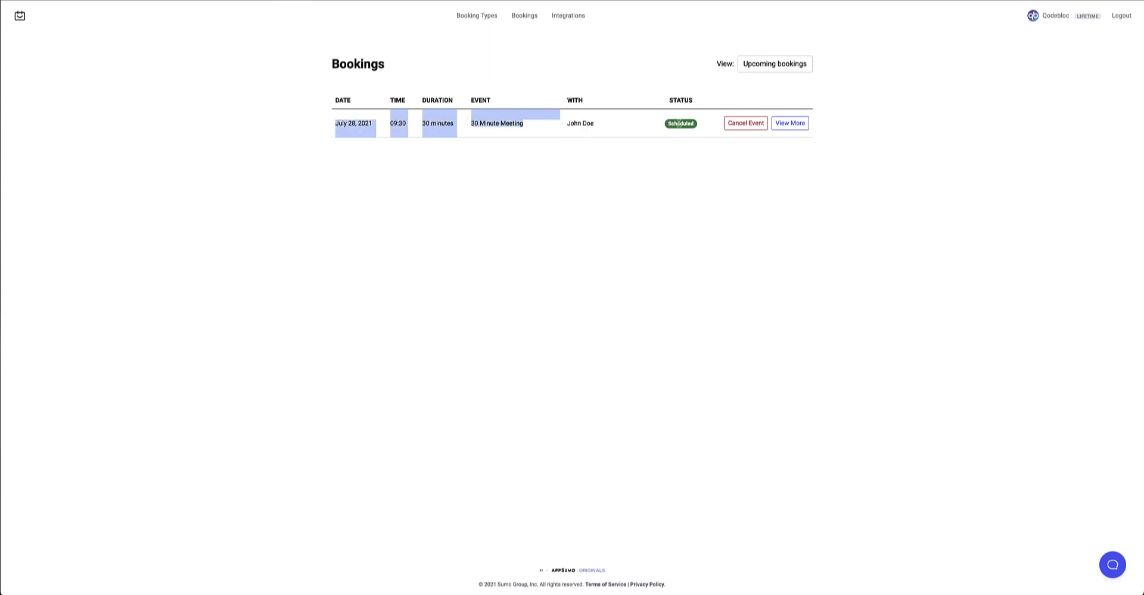
{"action": "left_click", "coordinate": [691, 171]}
{"action": "left_click", "coordinate": [789, 122]}
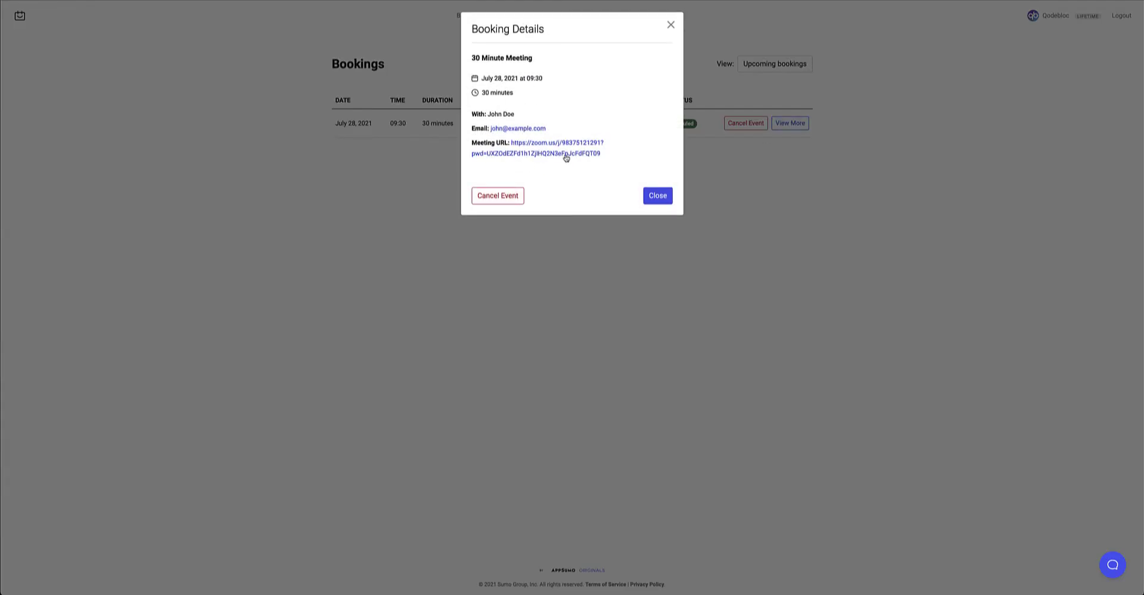
{"action": "left_click", "coordinate": [671, 25]}
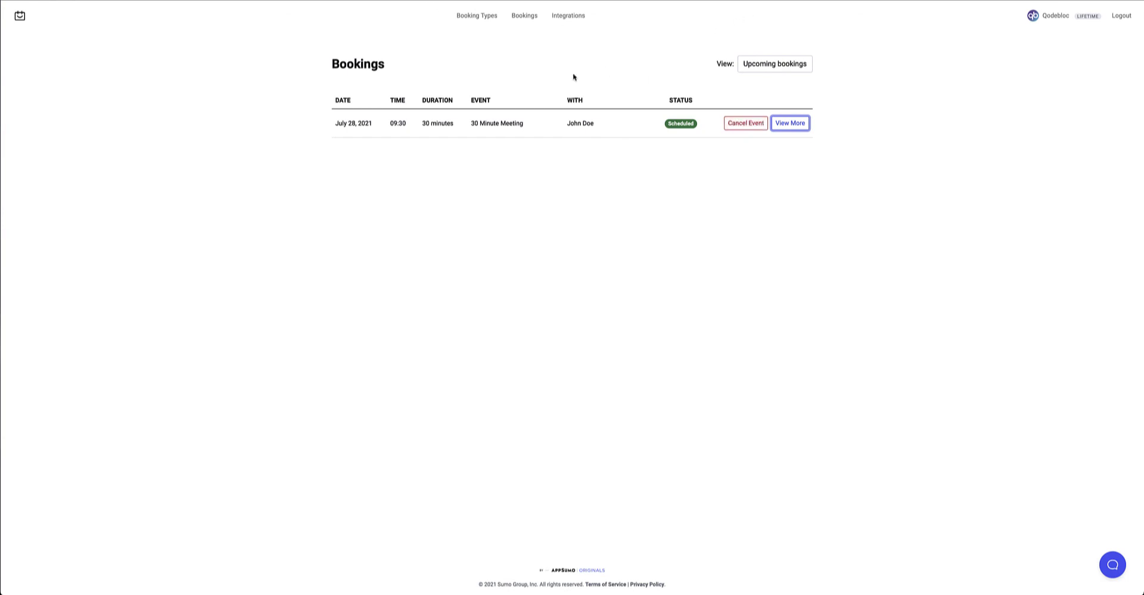
{"action": "left_click", "coordinate": [470, 18]}
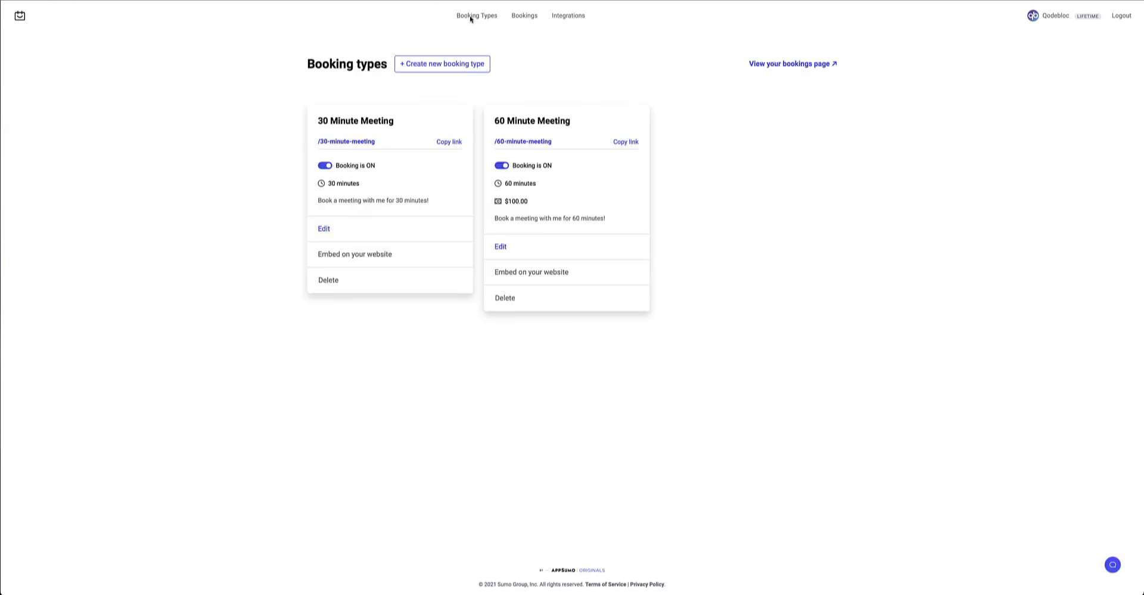
Review the 60 Minute Meeting's availability, question, price and payment platform options, and return to the booking types without saving
{"action": "left_click", "coordinate": [502, 247]}
{"action": "scroll", "coordinate": [578, 250], "scroll_direction": "down", "scroll_amount": 5}
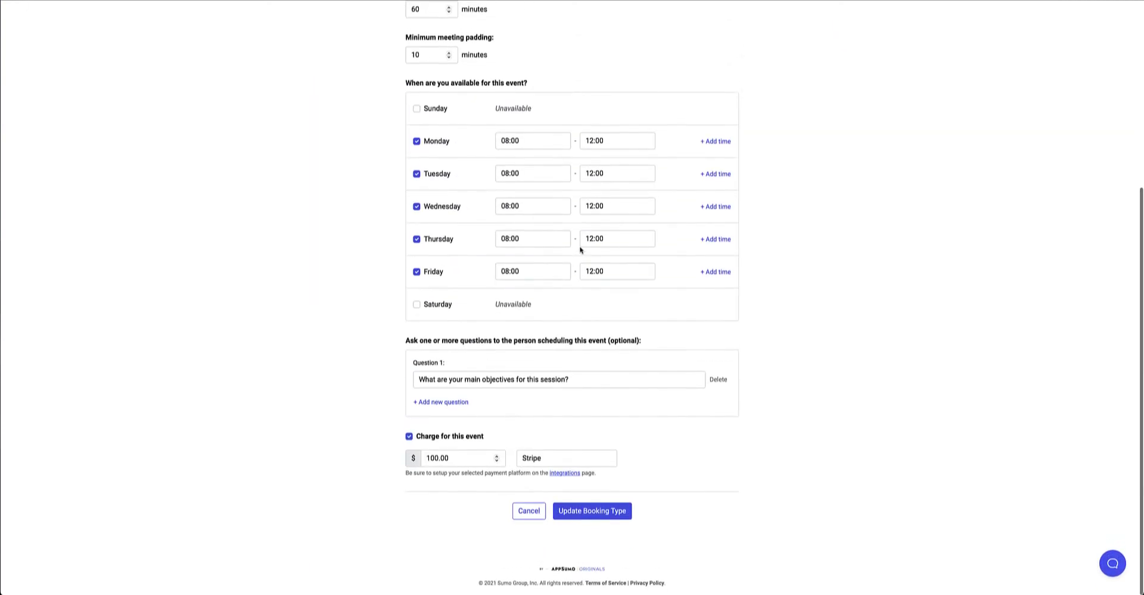
{"action": "double_click", "coordinate": [427, 461]}
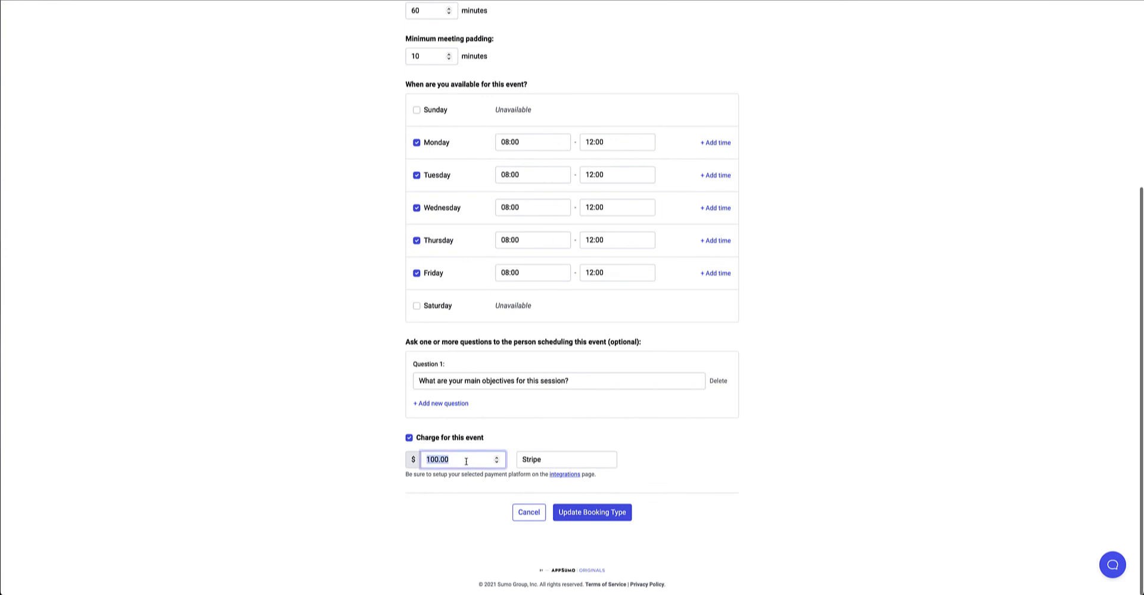
{"action": "left_click", "coordinate": [548, 463]}
{"action": "left_click", "coordinate": [548, 460]}
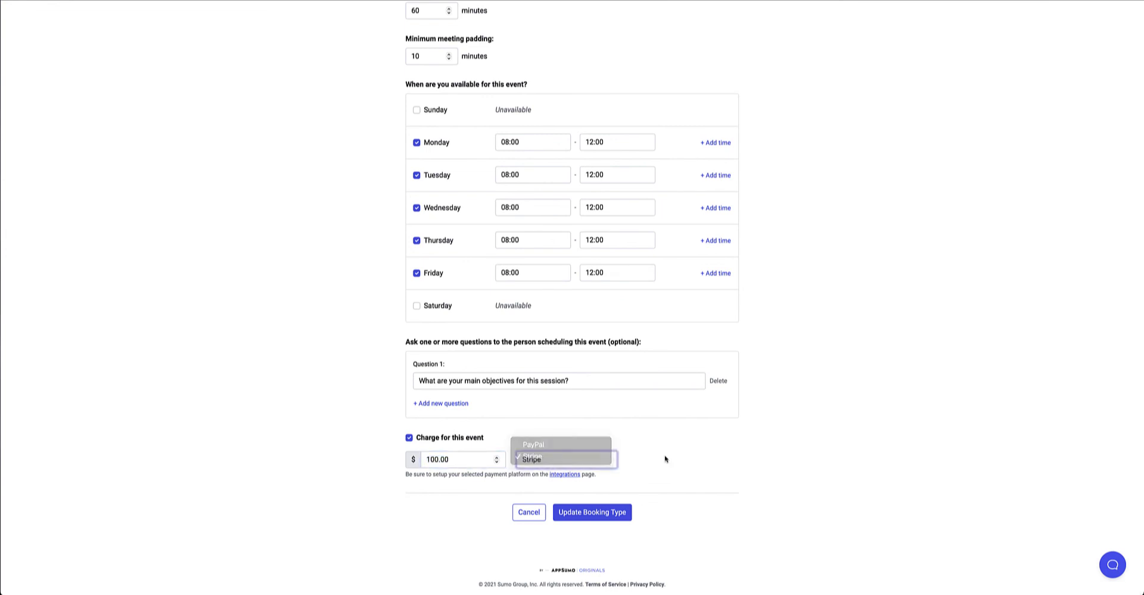
{"action": "scroll", "coordinate": [568, 306], "scroll_direction": "up", "scroll_amount": 5}
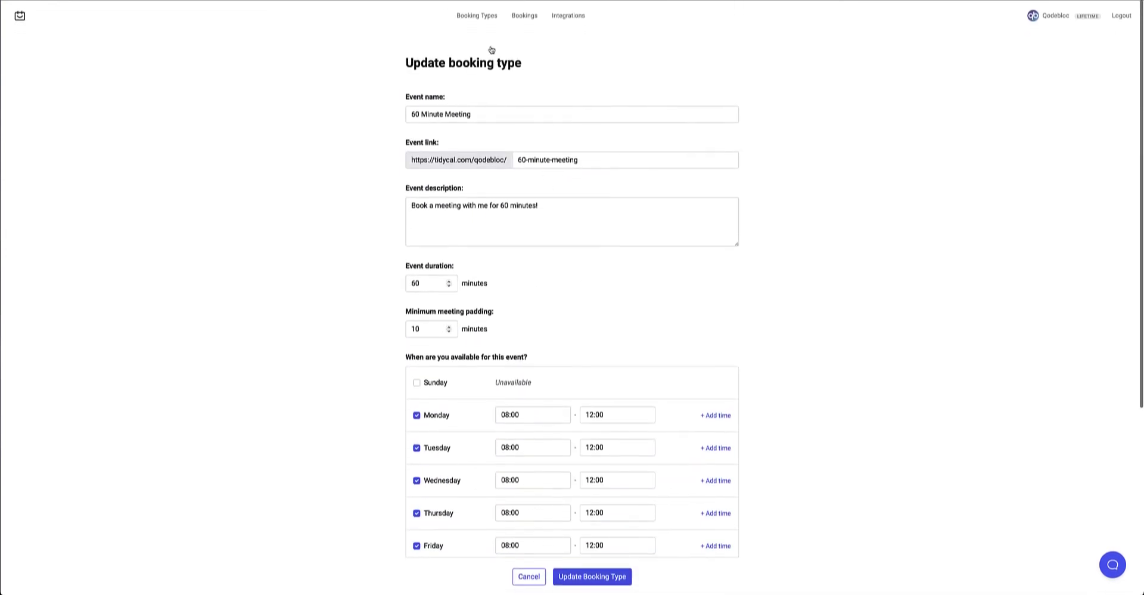
{"action": "left_click", "coordinate": [477, 18]}
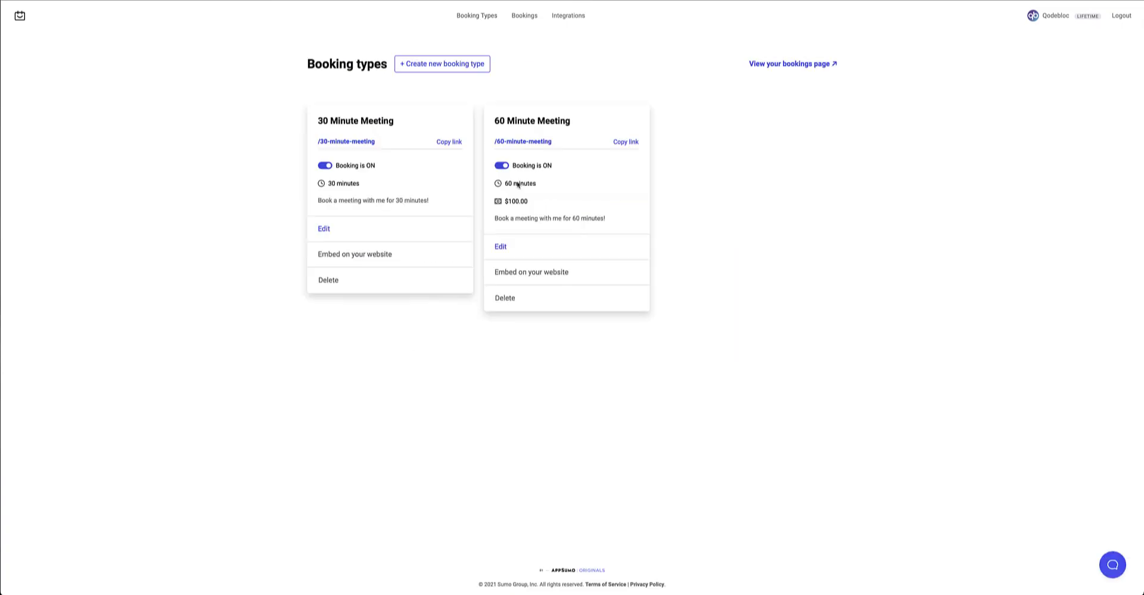
Copy the 60 Minute Meeting's embed code, replace the code in Elementor's HTML widget with it, and update the page
{"action": "left_click", "coordinate": [511, 271]}
{"action": "left_click", "coordinate": [589, 136]}
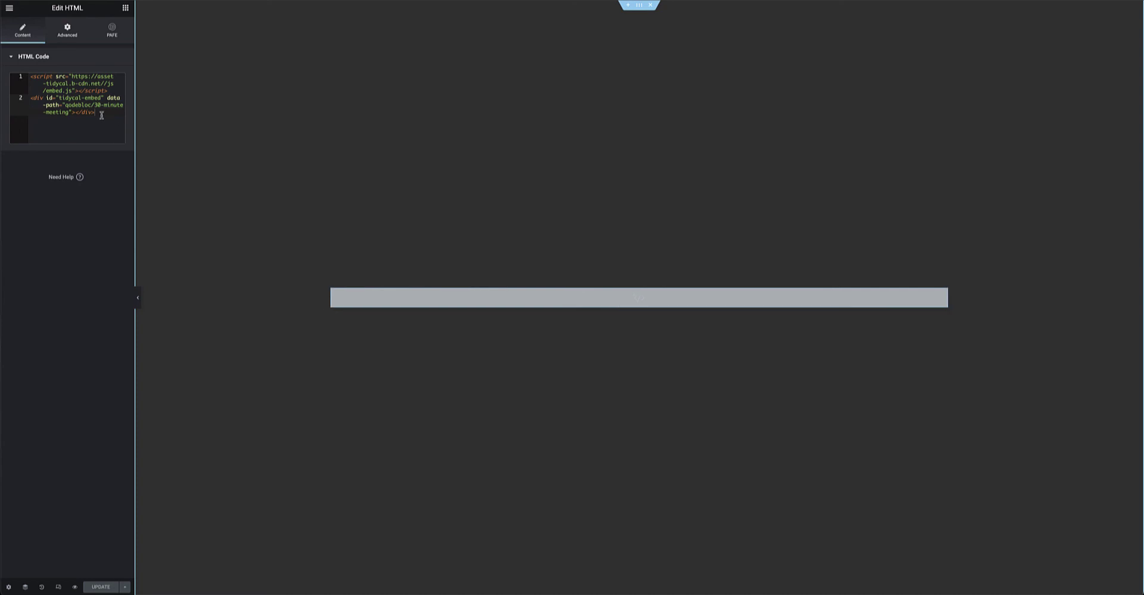
{"action": "left_click_drag", "start_coordinate": [96, 113], "coordinate": [18, 74]}
{"action": "key", "text": "ctrl+v"}
{"action": "left_click", "coordinate": [100, 586]}
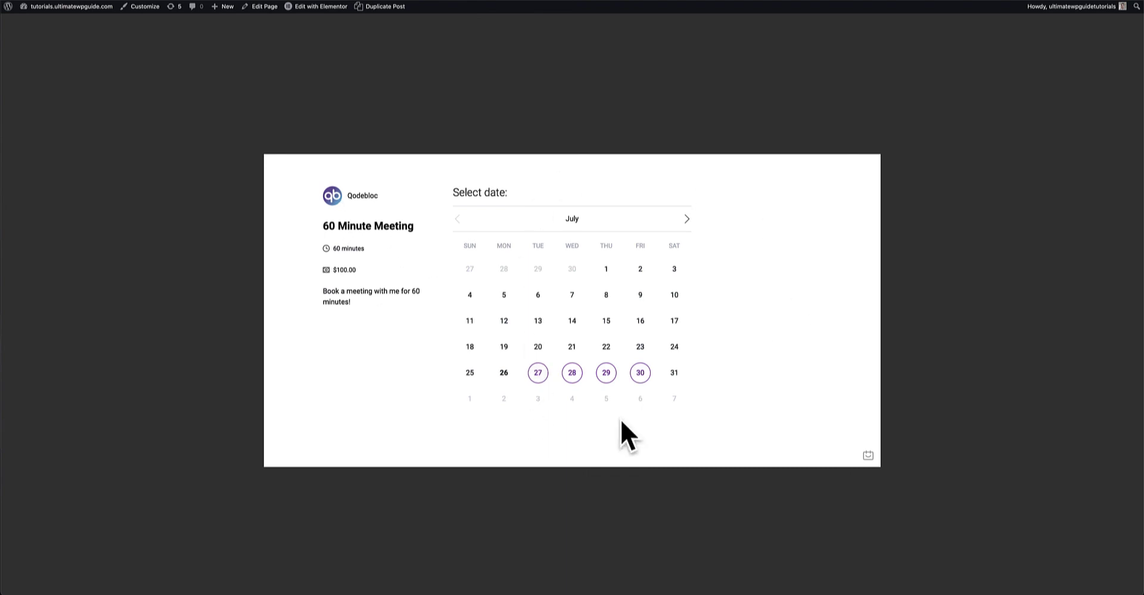
On the published page, check the embedded meeting's price and choose the 9:15 slot on Tuesday, August 17th
{"action": "triple_click", "coordinate": [357, 269]}
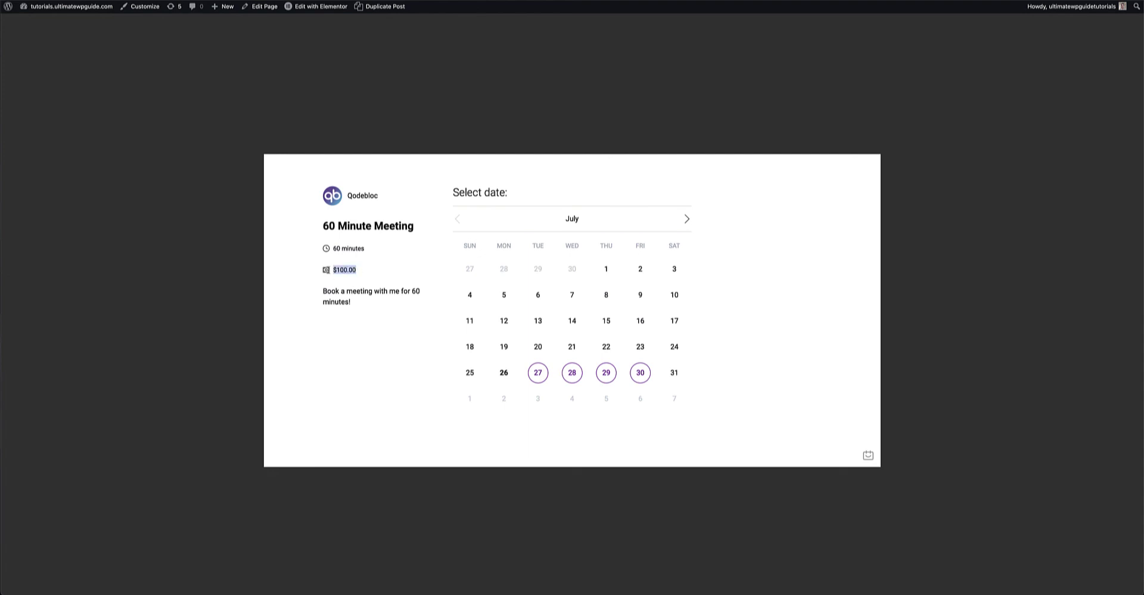
{"action": "left_click", "coordinate": [688, 221]}
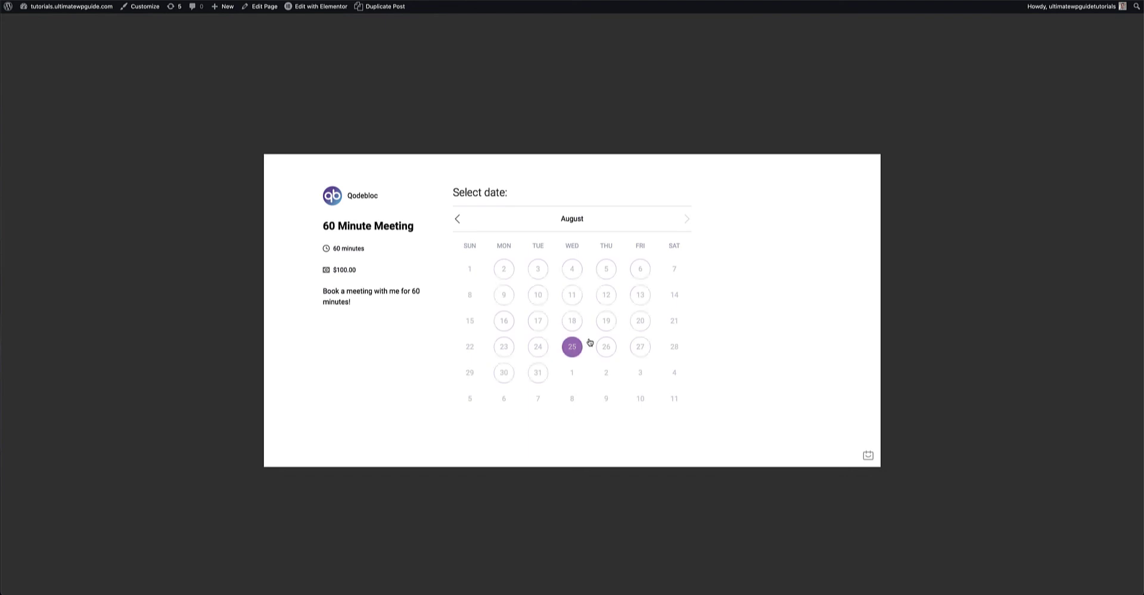
{"action": "left_click", "coordinate": [537, 320]}
{"action": "left_click", "coordinate": [767, 255]}
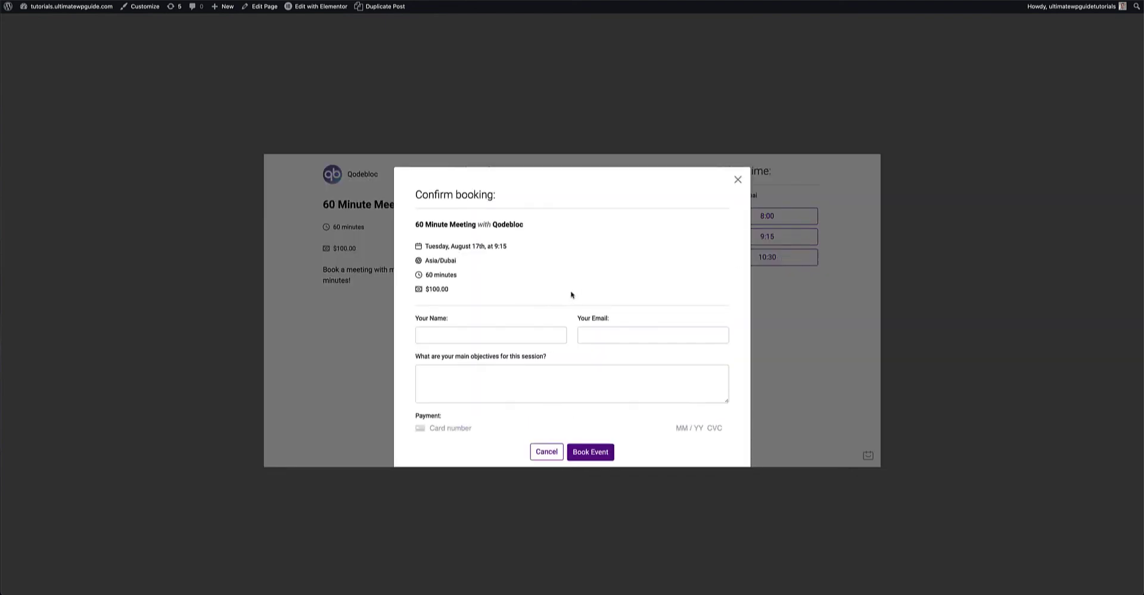
Examine the name, email, objectives and payment fields in the booking confirmation form, and close it without booking
{"action": "left_click", "coordinate": [461, 334]}
{"action": "left_click", "coordinate": [618, 334]}
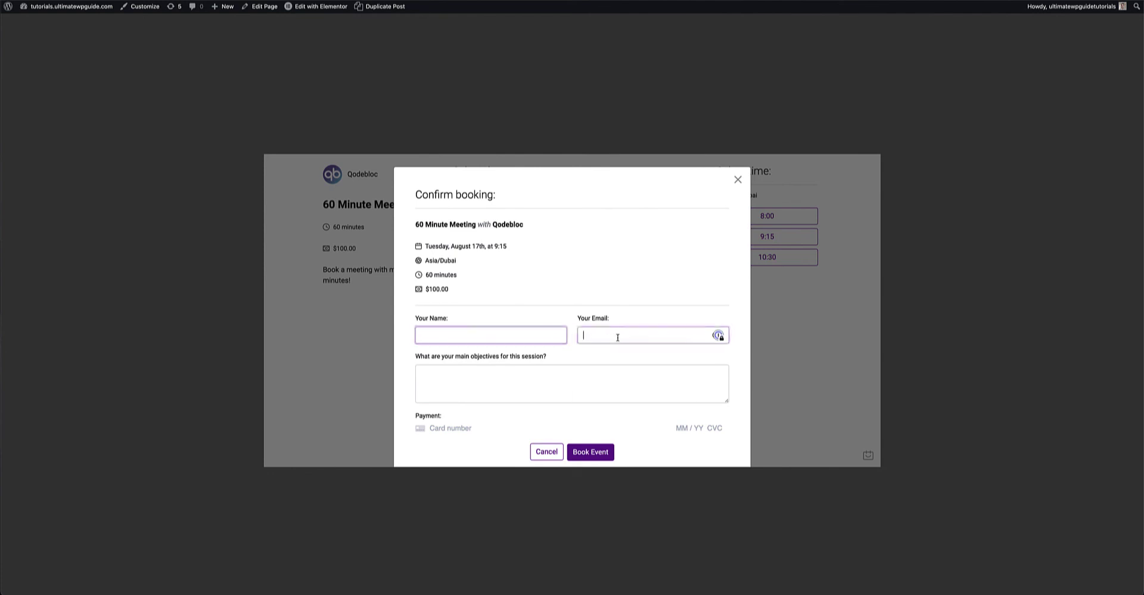
{"action": "left_click", "coordinate": [470, 373]}
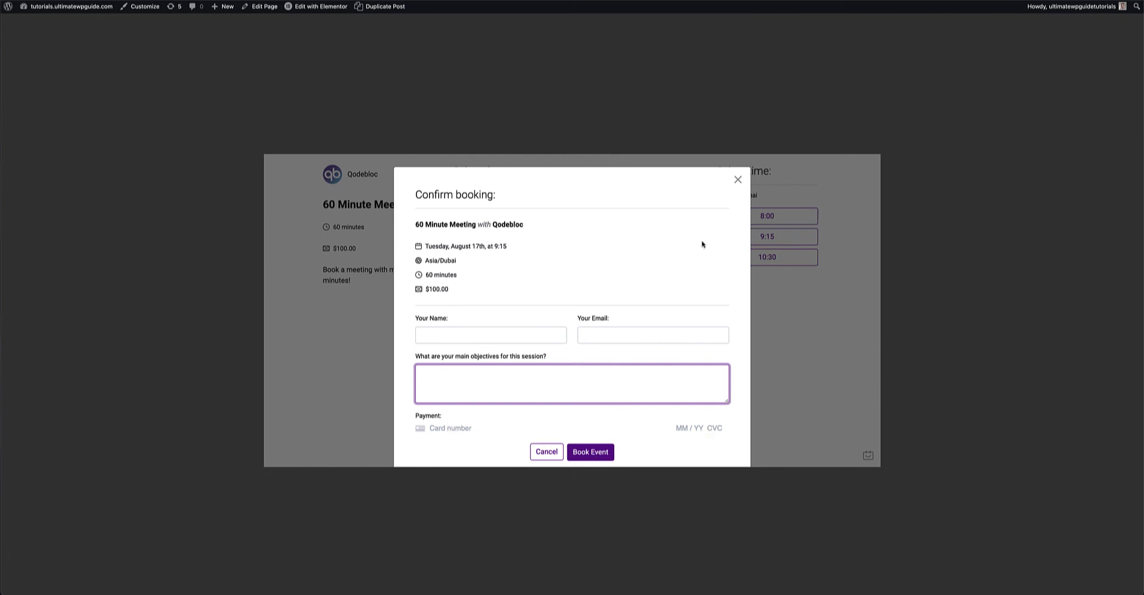
{"action": "left_click", "coordinate": [738, 179]}
Switch to the AppSumo TidyCal deal page and review the product overview and price at its beginning
{"action": "left_click", "coordinate": [1049, 1]}
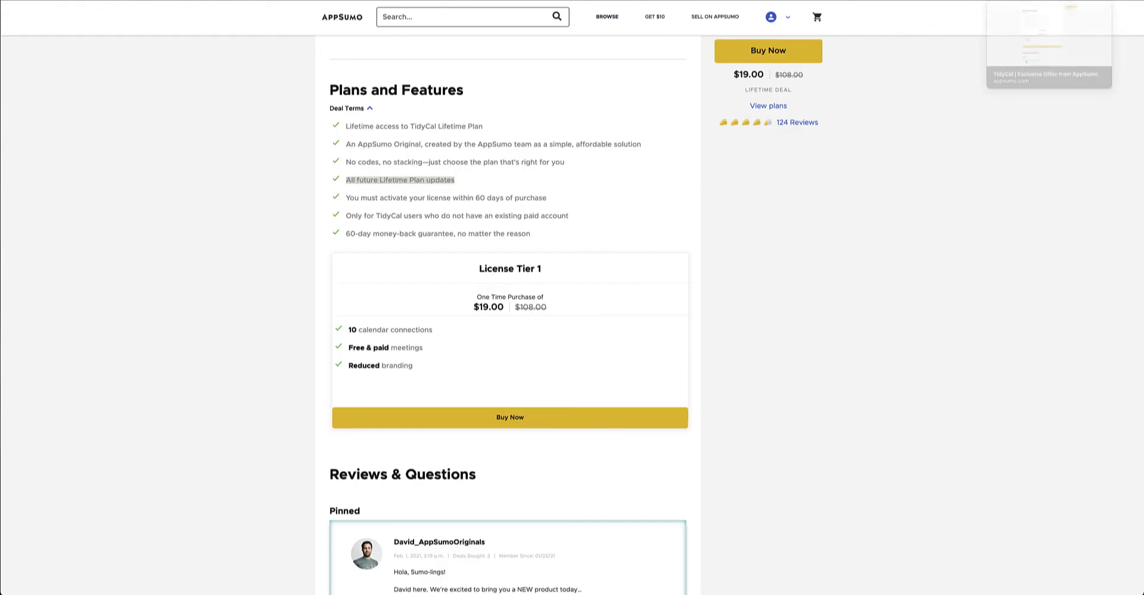
{"action": "scroll", "coordinate": [656, 262], "scroll_direction": "up", "scroll_amount": 15}
{"action": "scroll", "coordinate": [656, 267], "scroll_direction": "up", "scroll_amount": 5}
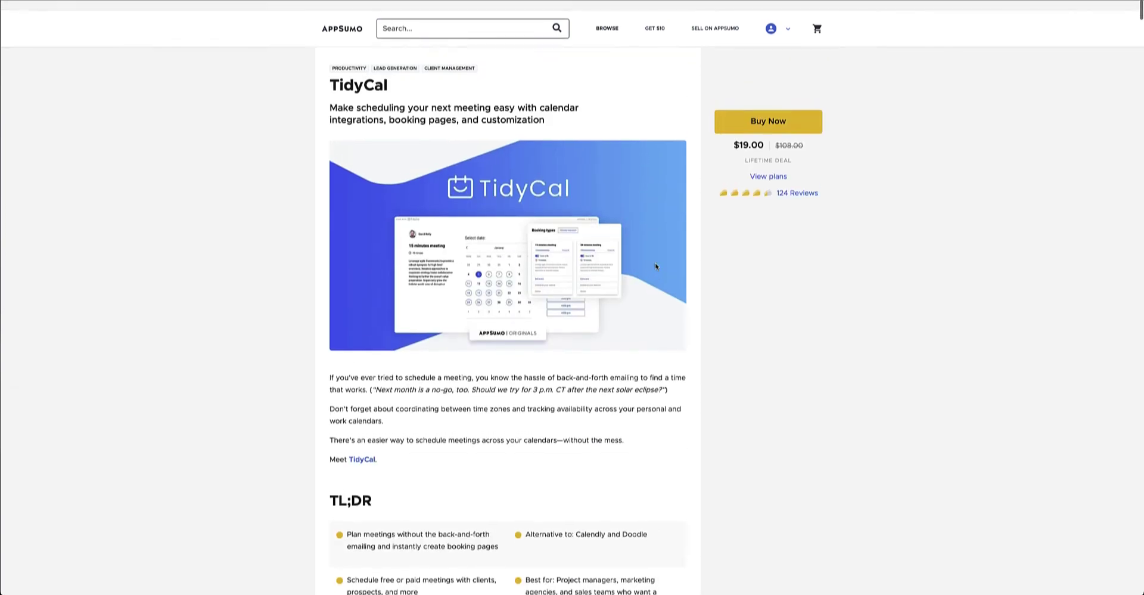